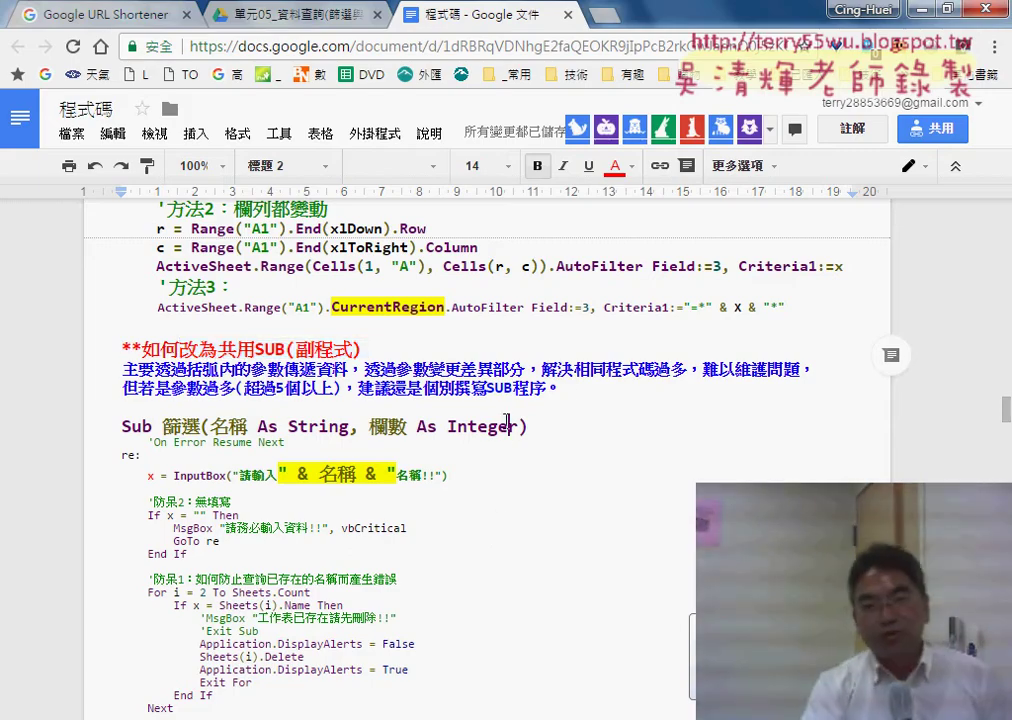
- In the code notes, highlight the parameter list of the shared 篩選 Sub
{"action": "left_click", "coordinate": [569, 389]}
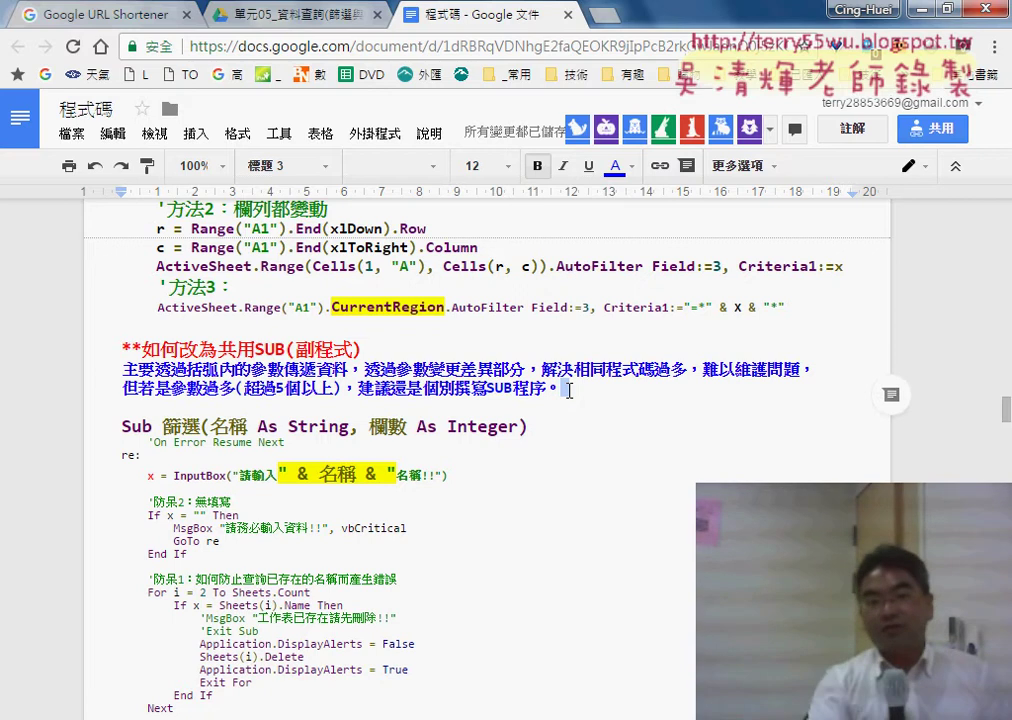
{"action": "left_click_drag", "start_coordinate": [200, 427], "coordinate": [538, 430]}
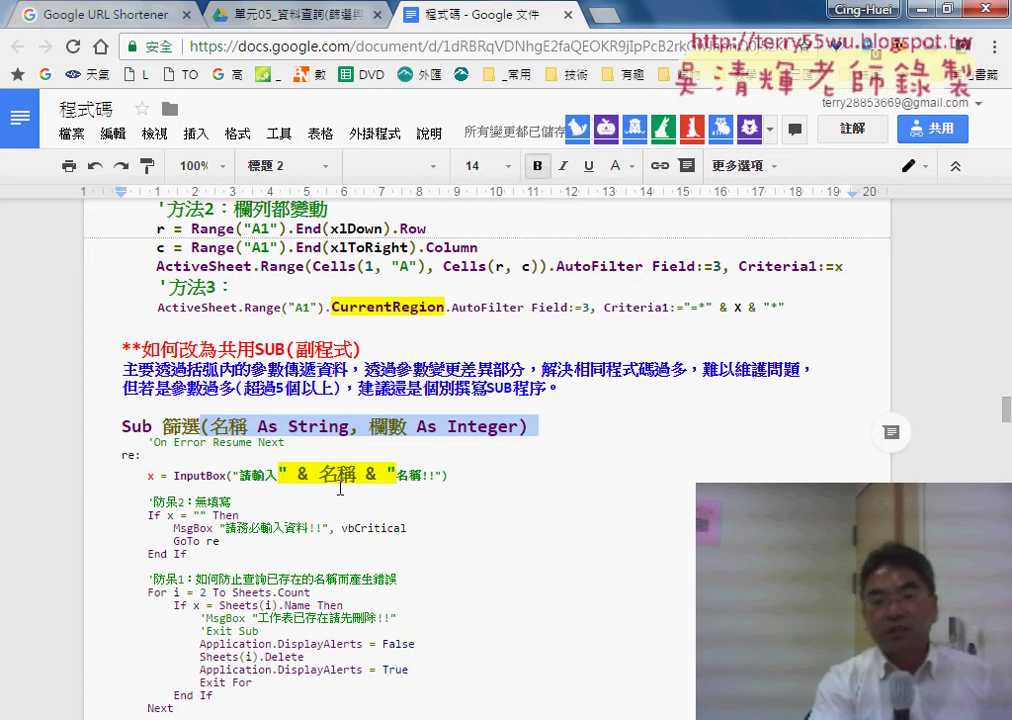
{"action": "scroll", "coordinate": [490, 548], "scroll_direction": "down", "scroll_amount": 3}
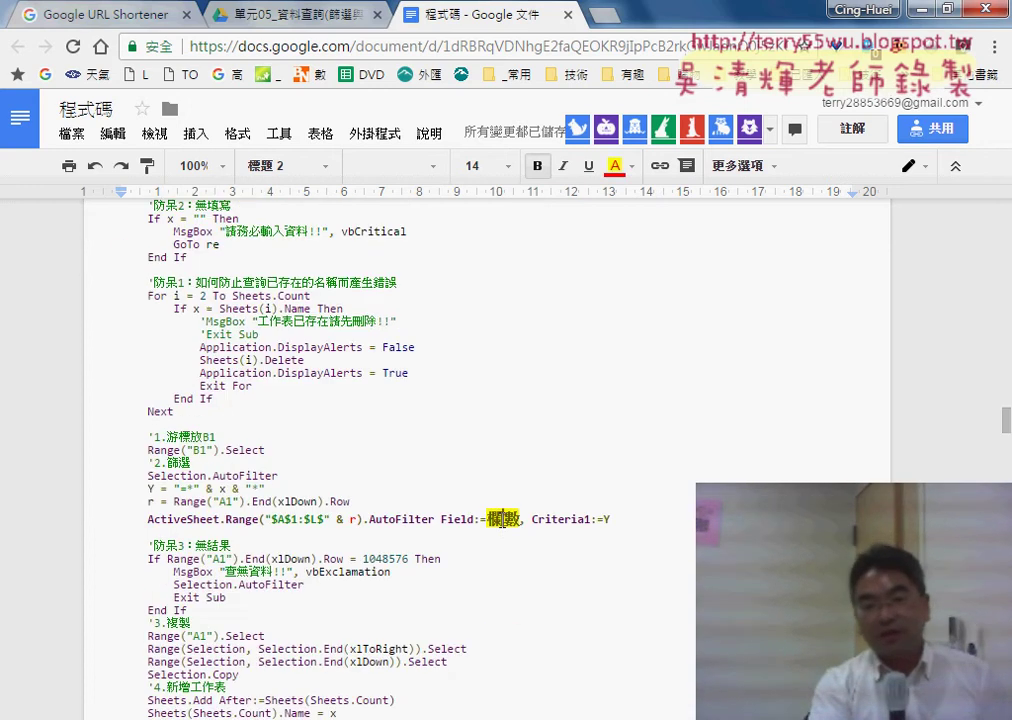
{"action": "scroll", "coordinate": [502, 519], "scroll_direction": "up", "scroll_amount": 2}
{"action": "left_click", "coordinate": [335, 376]}
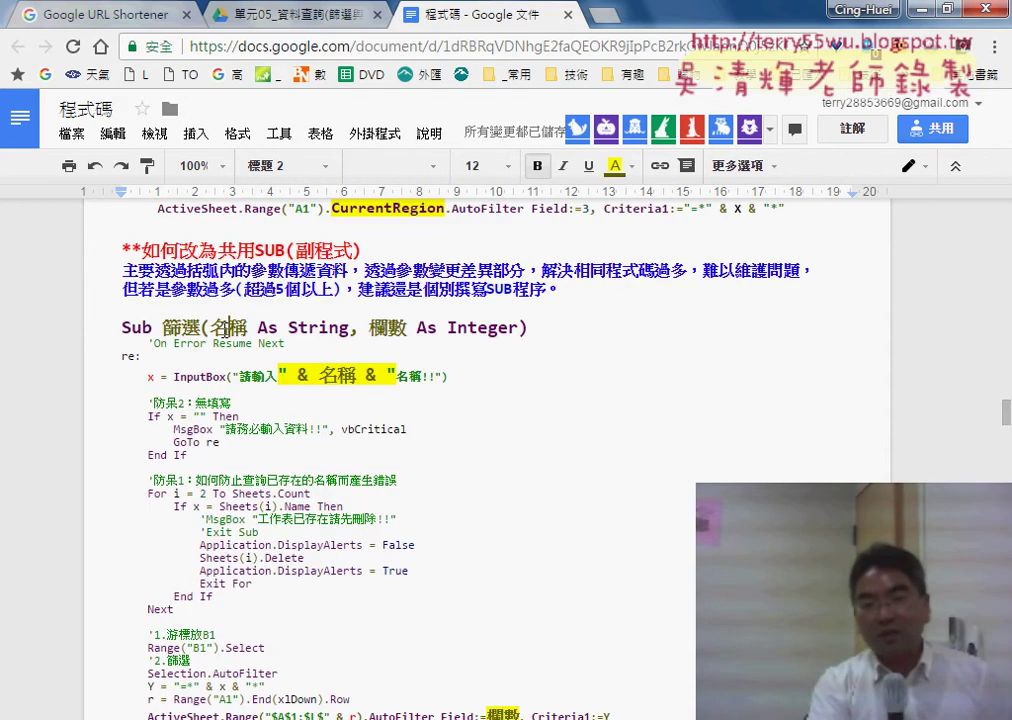
{"action": "scroll", "coordinate": [385, 509], "scroll_direction": "down", "scroll_amount": 3}
{"action": "scroll", "coordinate": [389, 513], "scroll_direction": "down", "scroll_amount": 1}
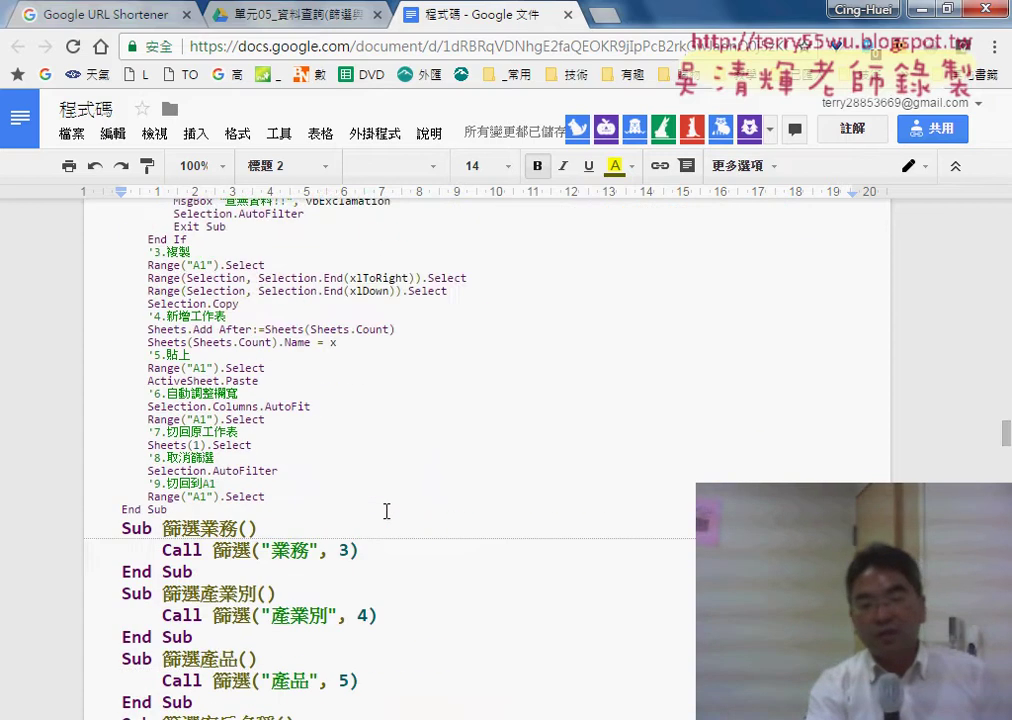
{"action": "scroll", "coordinate": [196, 434], "scroll_direction": "down", "scroll_amount": 2}
- Highlight the Call keyword and the arguments passed to 篩選 in the 篩選業務 Sub
{"action": "left_click_drag", "start_coordinate": [163, 427], "coordinate": [203, 426]}
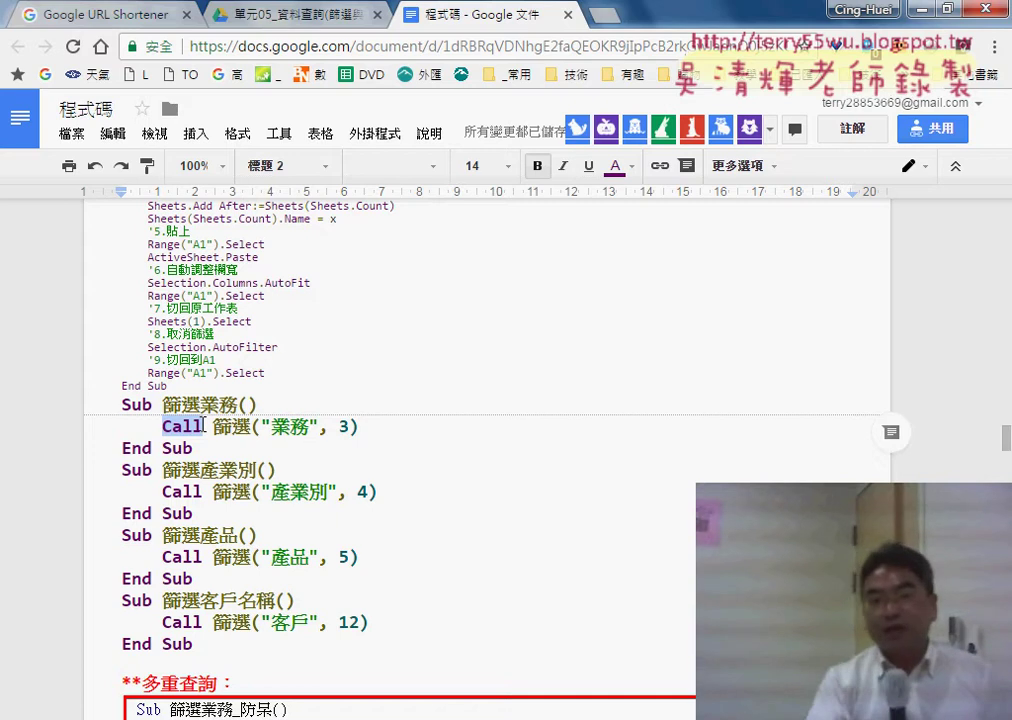
{"action": "left_click_drag", "start_coordinate": [257, 430], "coordinate": [356, 428]}
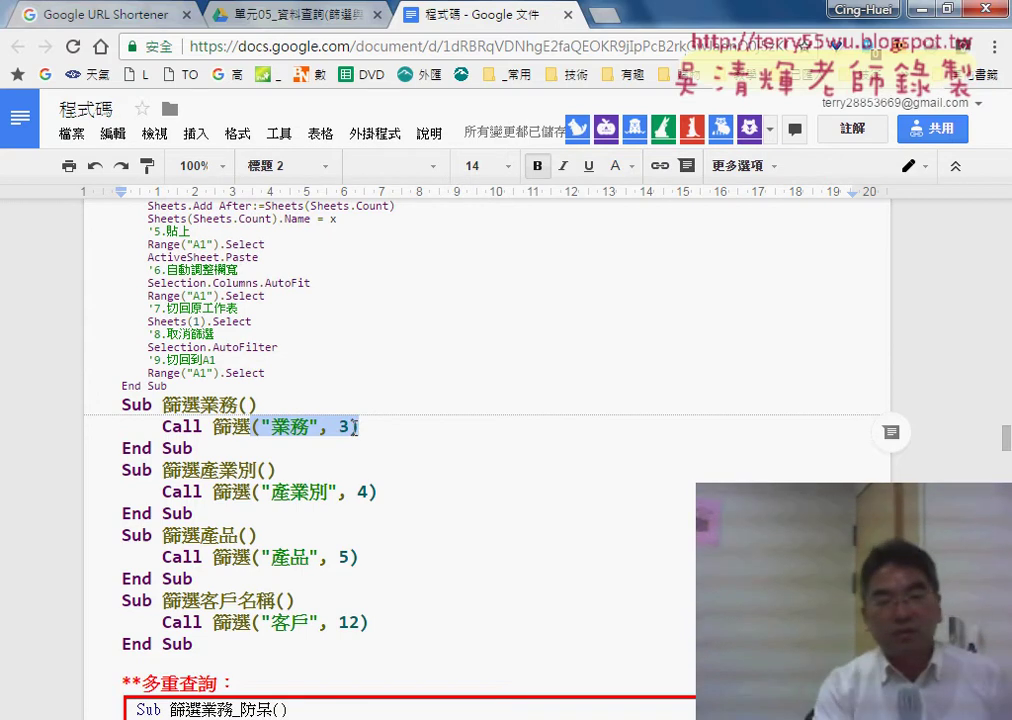
{"action": "scroll", "coordinate": [354, 428], "scroll_direction": "up", "scroll_amount": 1}
{"action": "scroll", "coordinate": [354, 428], "scroll_direction": "up", "scroll_amount": 1}
{"action": "scroll", "coordinate": [354, 428], "scroll_direction": "up", "scroll_amount": 1}
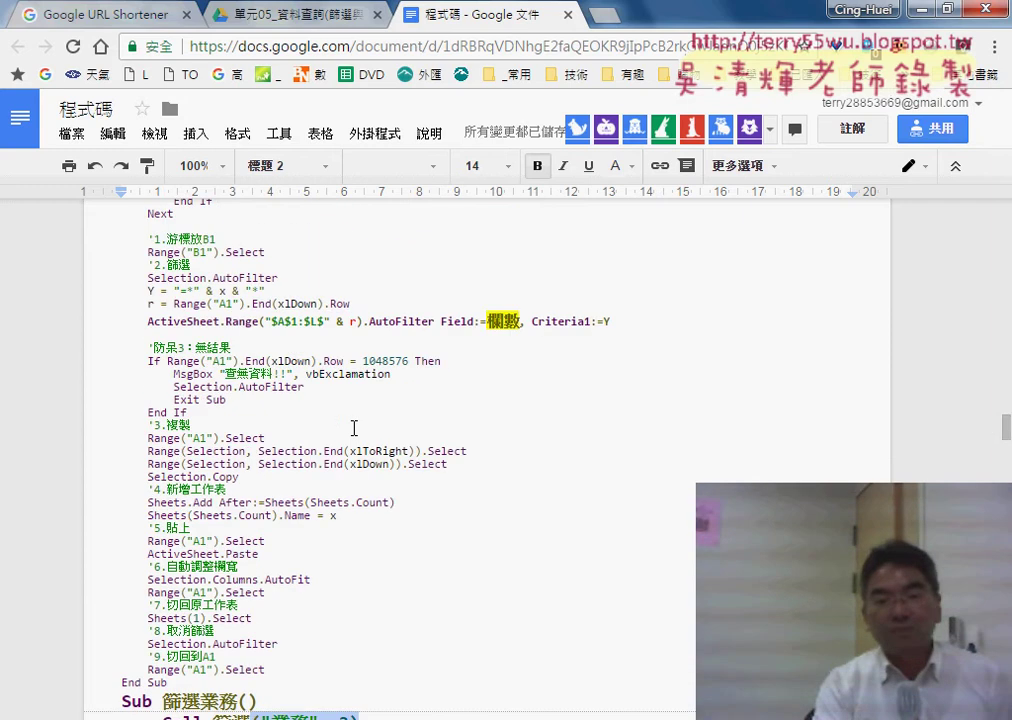
{"action": "scroll", "coordinate": [296, 239], "scroll_direction": "up", "scroll_amount": 1}
{"action": "scroll", "coordinate": [364, 402], "scroll_direction": "up", "scroll_amount": 1}
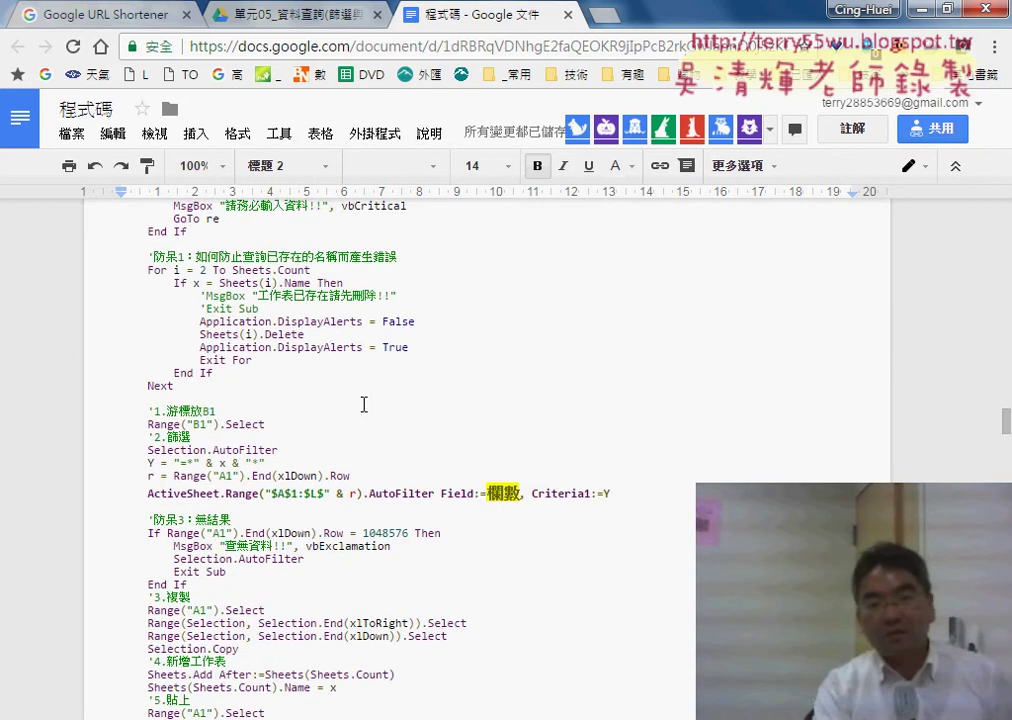
{"action": "scroll", "coordinate": [300, 350], "scroll_direction": "up", "scroll_amount": 1}
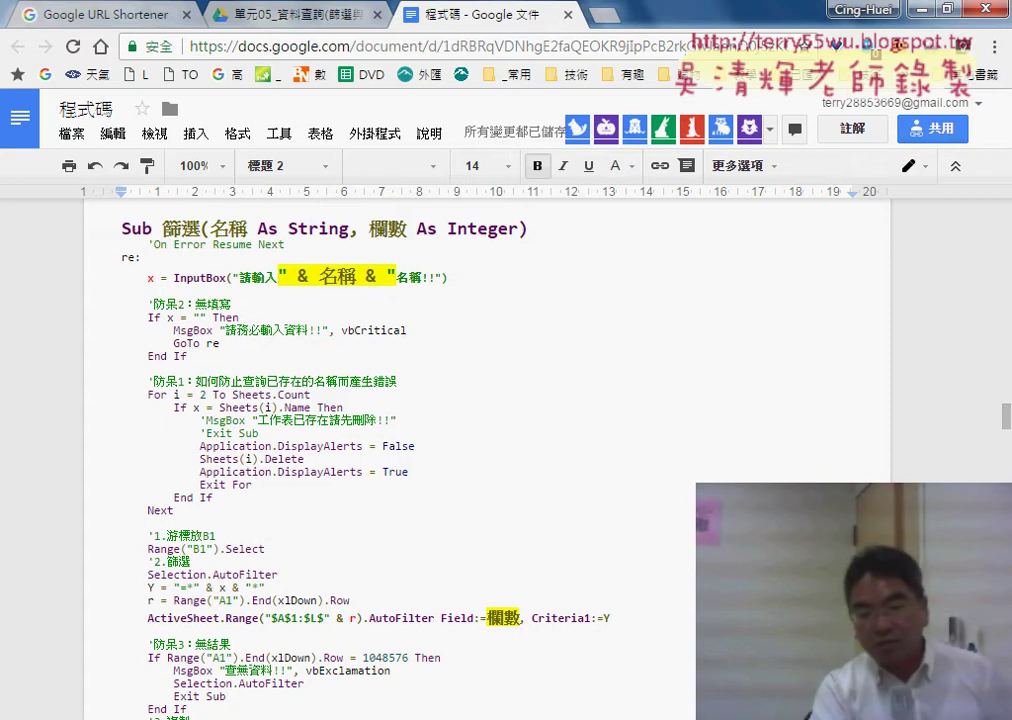
- In Excel, paste two copies of the 篩選產業別 button below it
{"action": "key", "text": "alt+Tab"}
{"action": "left_click", "coordinate": [468, 649]}
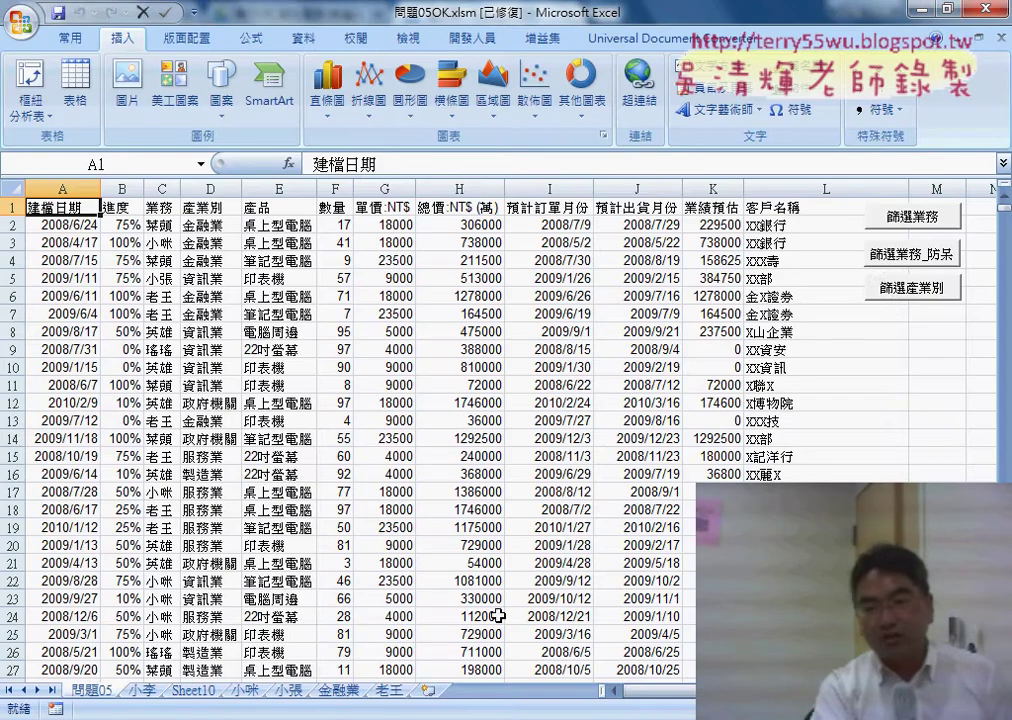
{"action": "right_click", "coordinate": [905, 295]}
{"action": "left_click", "coordinate": [879, 321]}
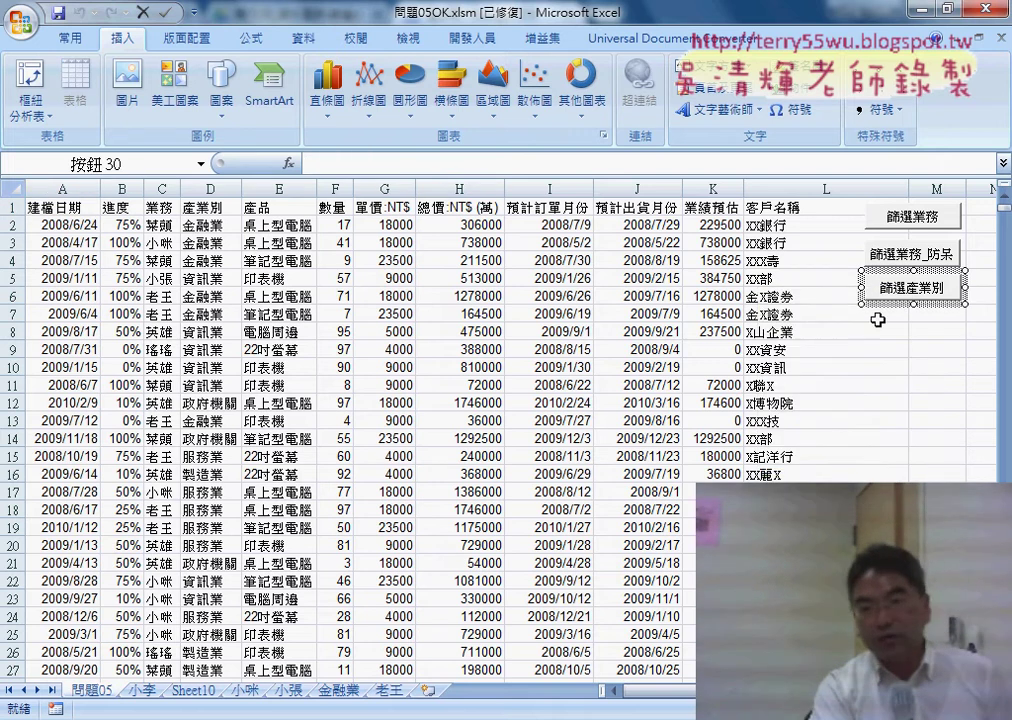
{"action": "left_click", "coordinate": [877, 320]}
{"action": "key", "text": "ctrl+v"}
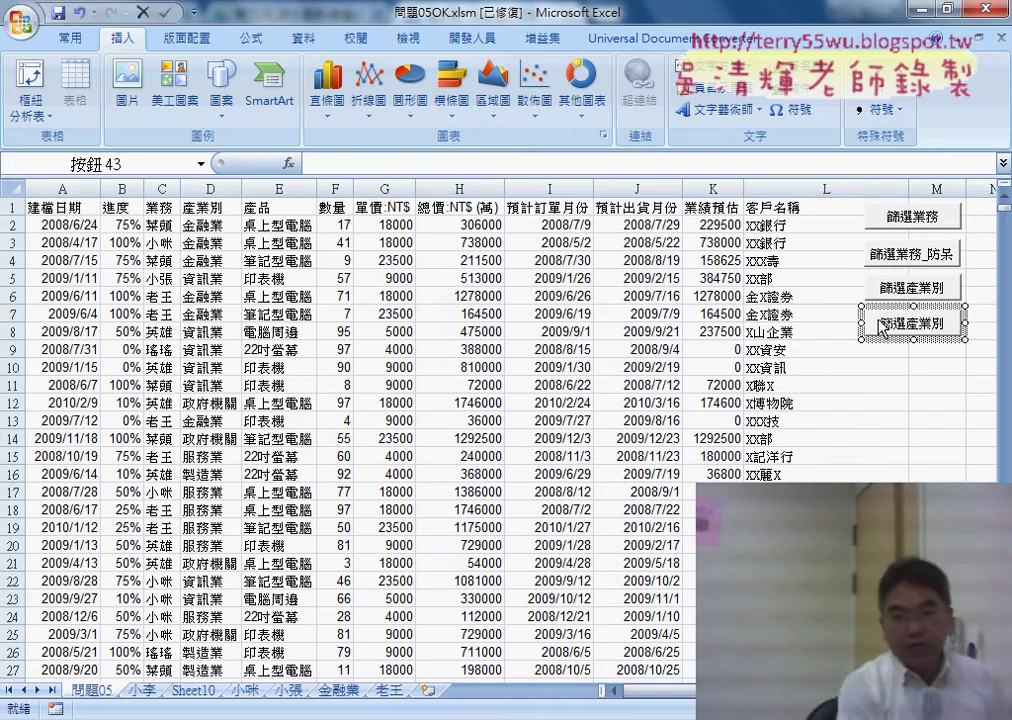
{"action": "left_click", "coordinate": [880, 322]}
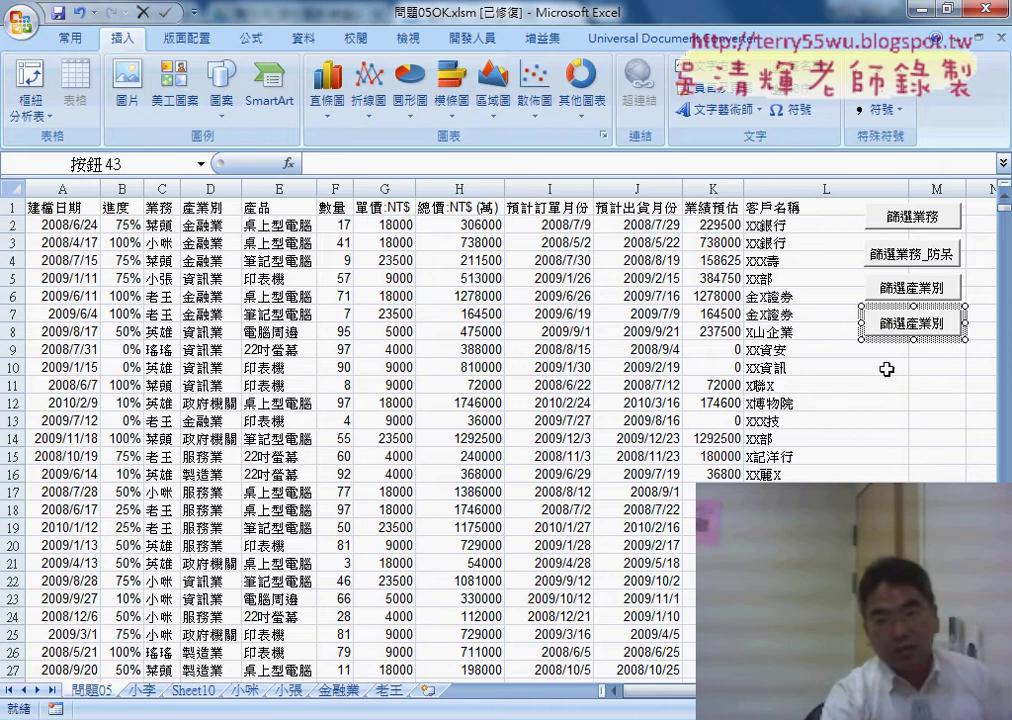
{"action": "left_click", "coordinate": [889, 366]}
{"action": "key", "text": "ctrl+v"}
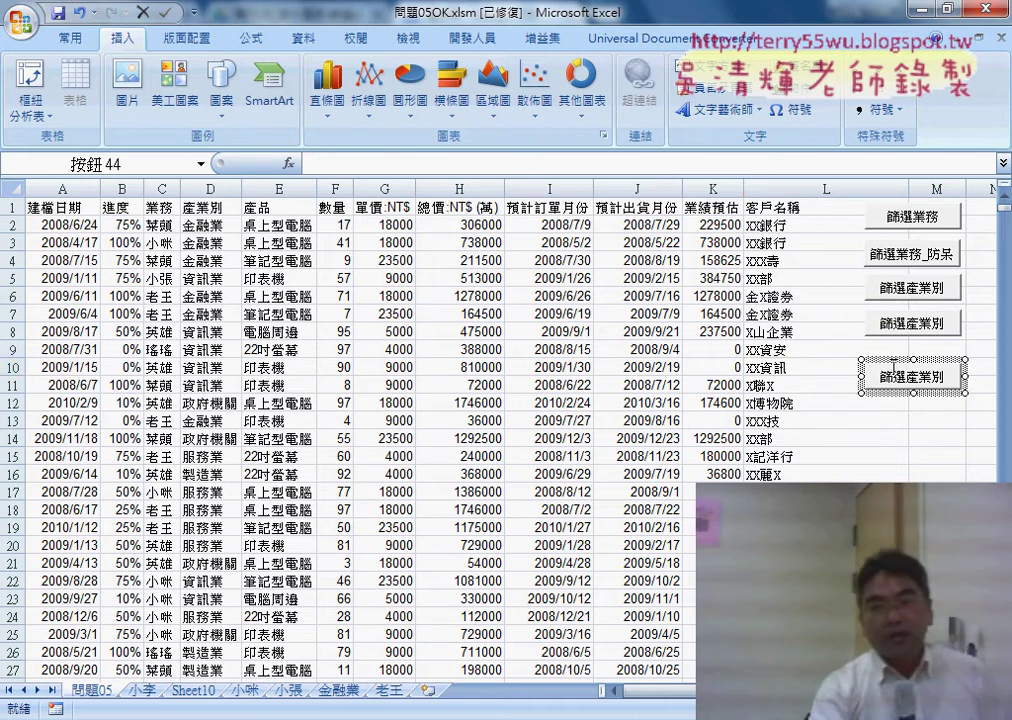
- Assign the 篩選產品 macro to the first copy and relabel it 篩選產品
{"action": "right_click", "coordinate": [910, 323]}
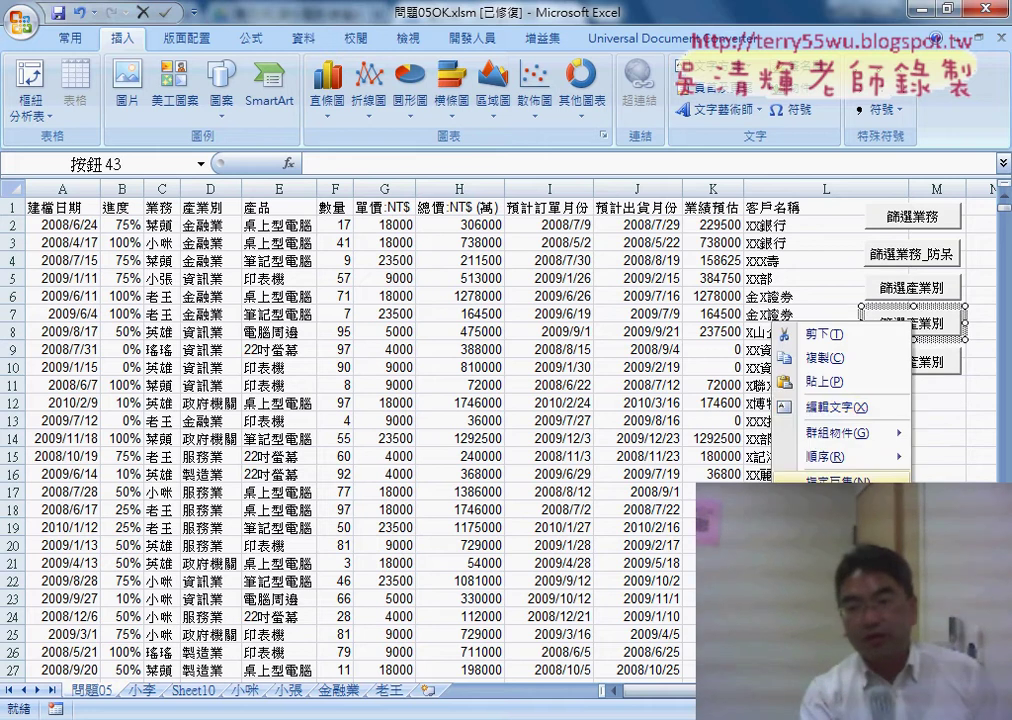
{"action": "left_click", "coordinate": [840, 481]}
{"action": "left_click", "coordinate": [640, 394]}
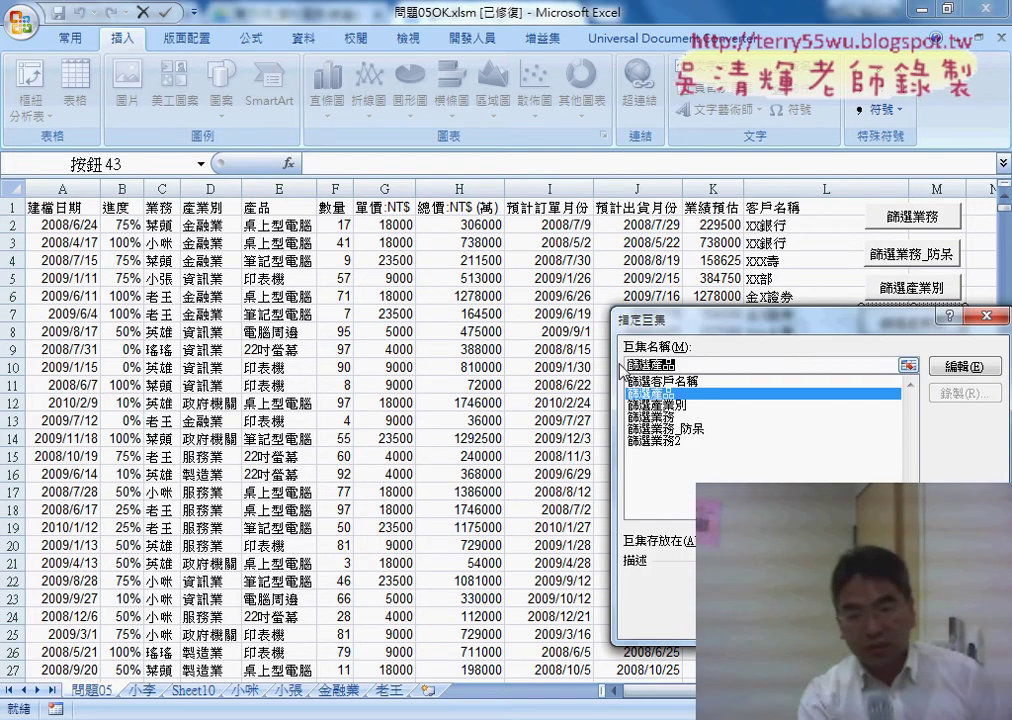
{"action": "right_click", "coordinate": [716, 366]}
{"action": "key", "text": "Escape"}
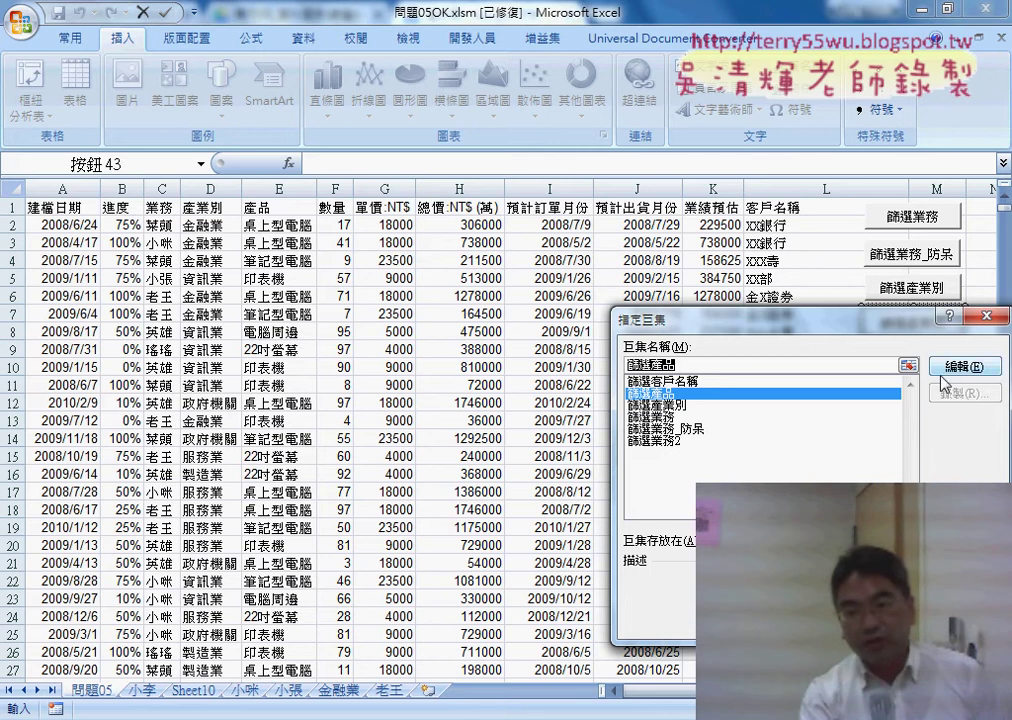
{"action": "key", "text": "Return"}
{"action": "left_click_drag", "start_coordinate": [868, 323], "coordinate": [986, 324]}
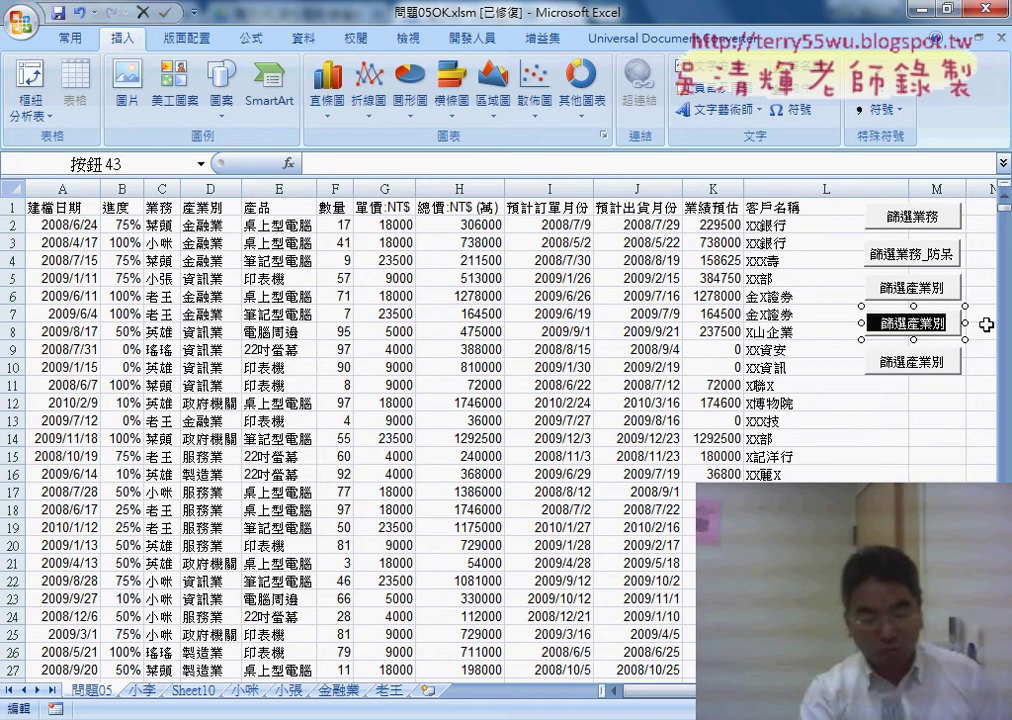
{"action": "key", "text": "BackSpace"}
{"action": "type", "text": "篩選產品"}
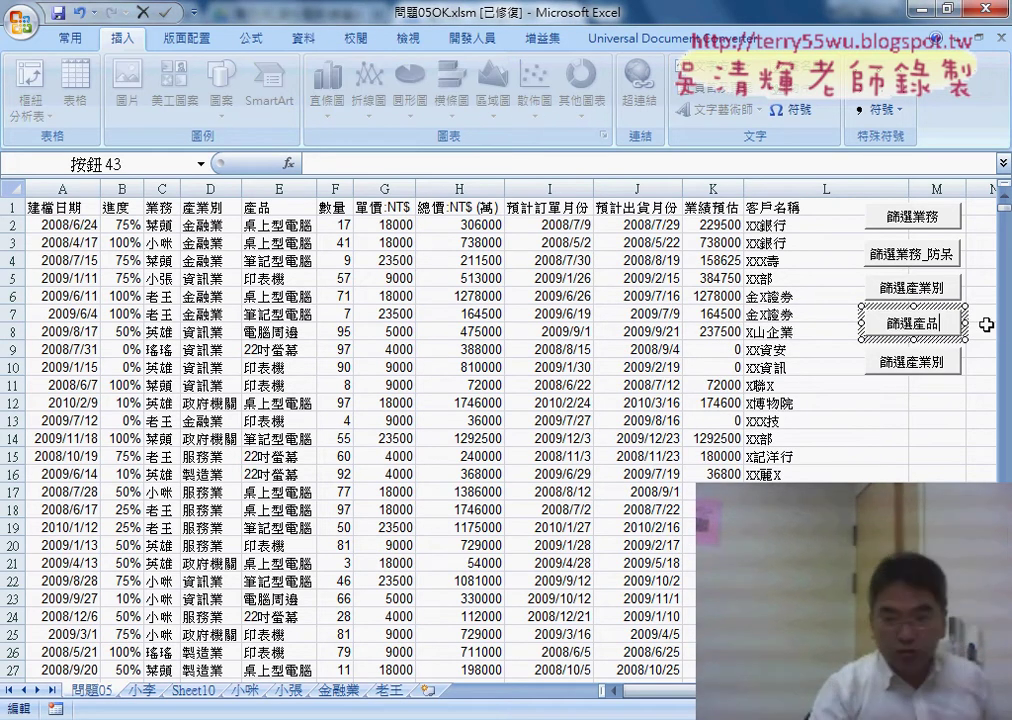
{"action": "left_click", "coordinate": [930, 366]}
- Assign the 篩選客戶名稱 macro to the second copied button
{"action": "right_click", "coordinate": [930, 366]}
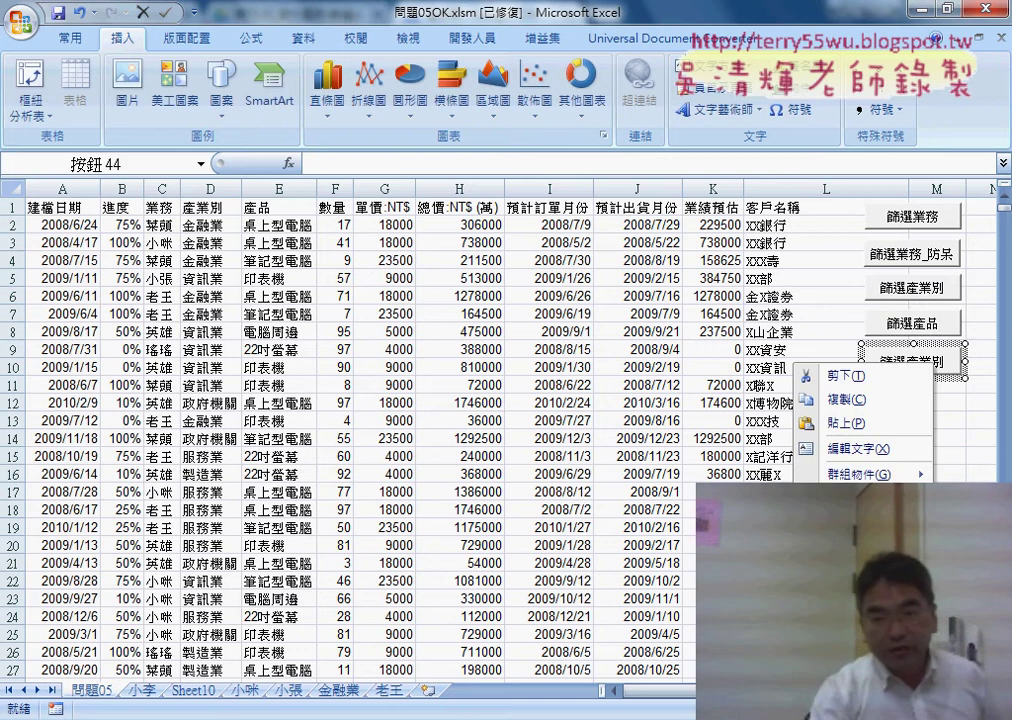
{"action": "left_click", "coordinate": [850, 531]}
{"action": "left_click", "coordinate": [688, 421]}
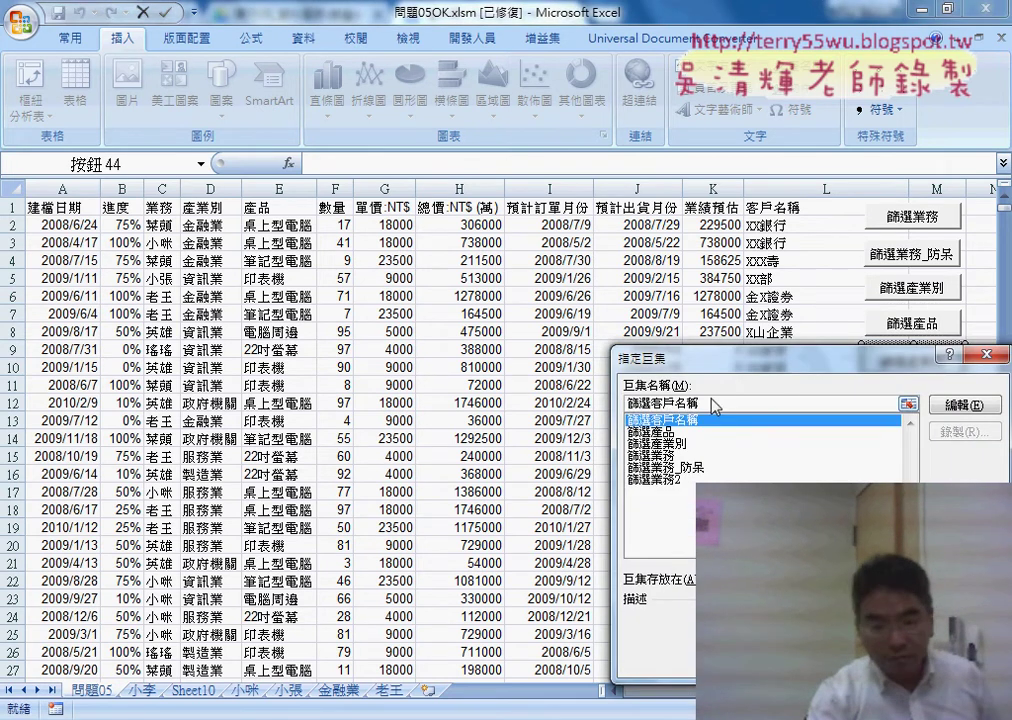
{"action": "key", "text": "Return"}
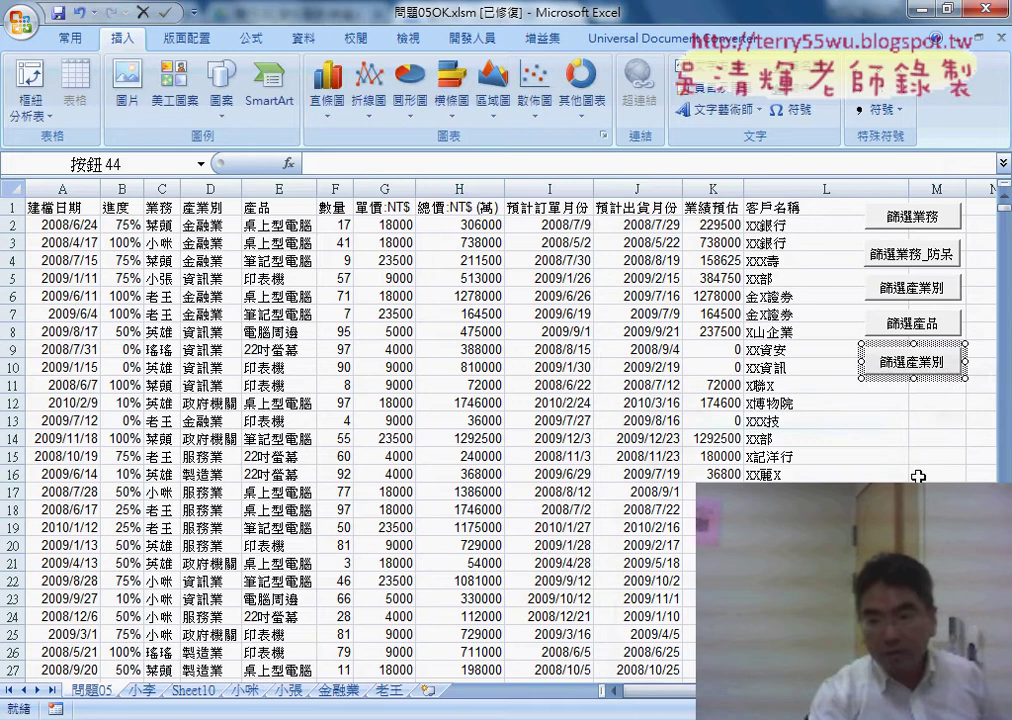
{"action": "left_click", "coordinate": [931, 473]}
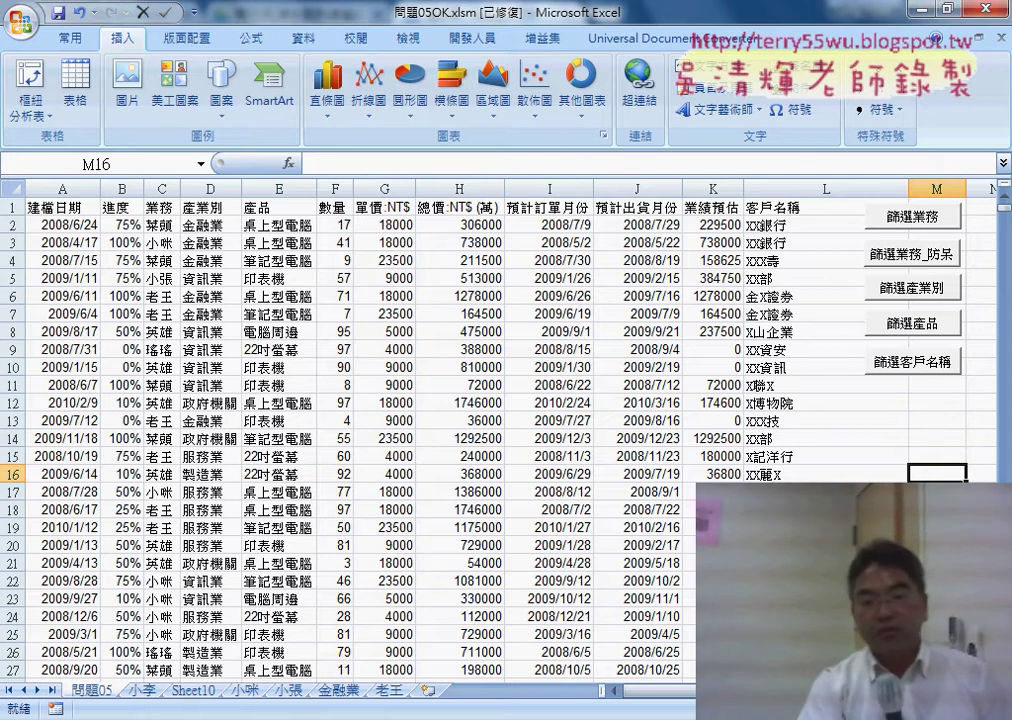
{"action": "key", "text": "alt+Tab"}
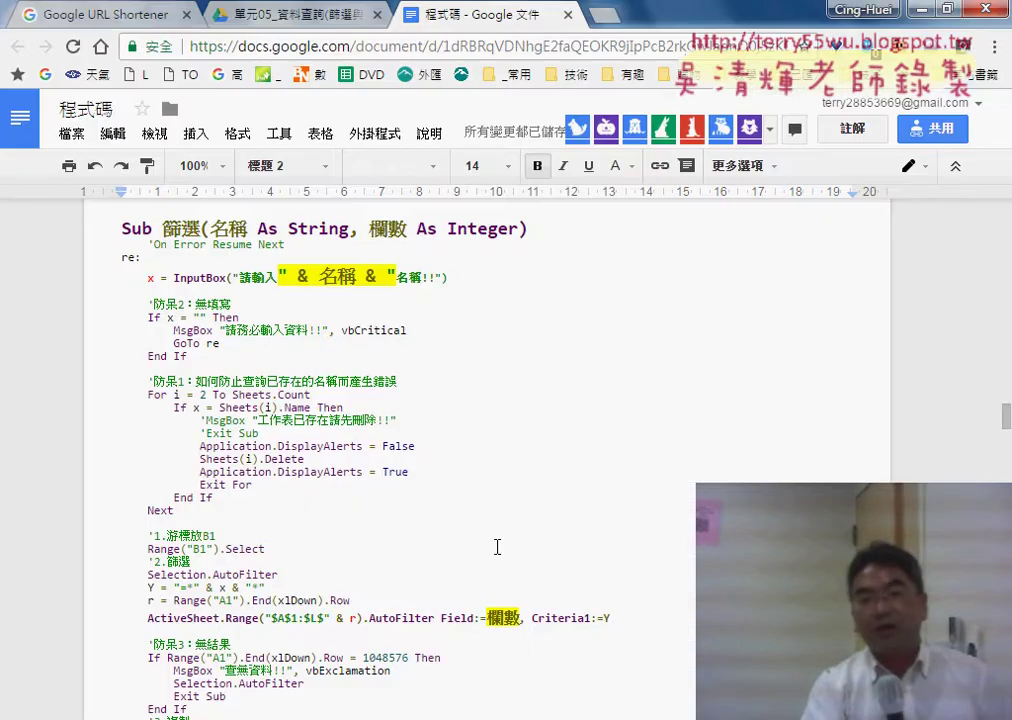
- Highlight the 多重查詢 heading, read its two-name filter code, then return to 問題05OK.xlsm
{"action": "scroll", "coordinate": [464, 498], "scroll_direction": "down", "scroll_amount": 5}
{"action": "scroll", "coordinate": [464, 498], "scroll_direction": "down", "scroll_amount": 5}
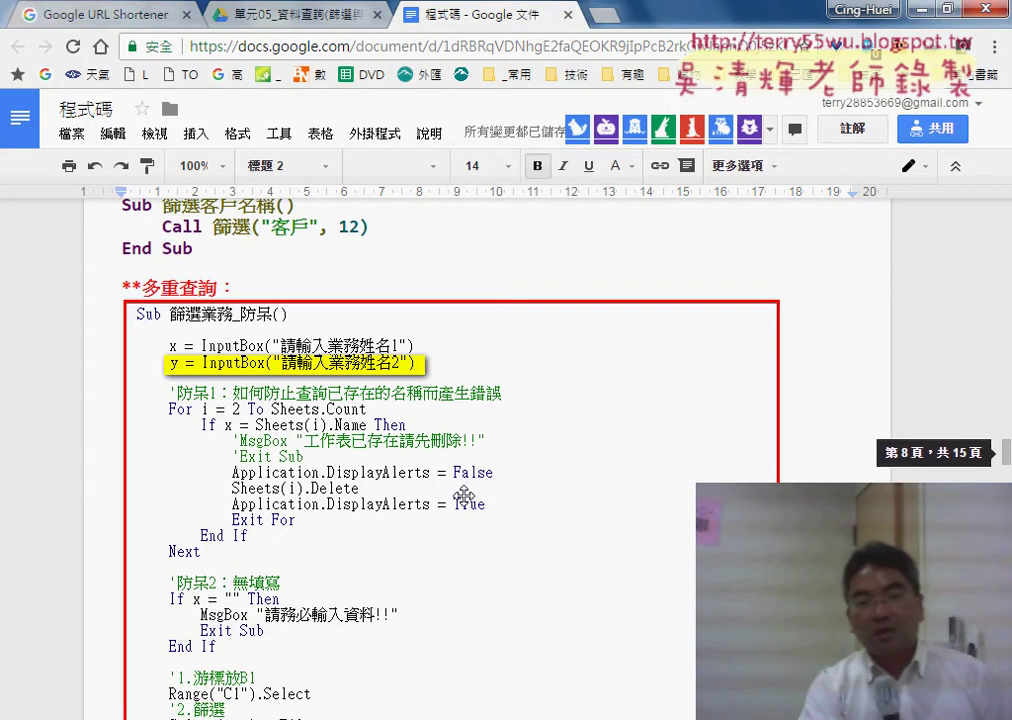
{"action": "left_click_drag", "start_coordinate": [141, 287], "coordinate": [207, 285]}
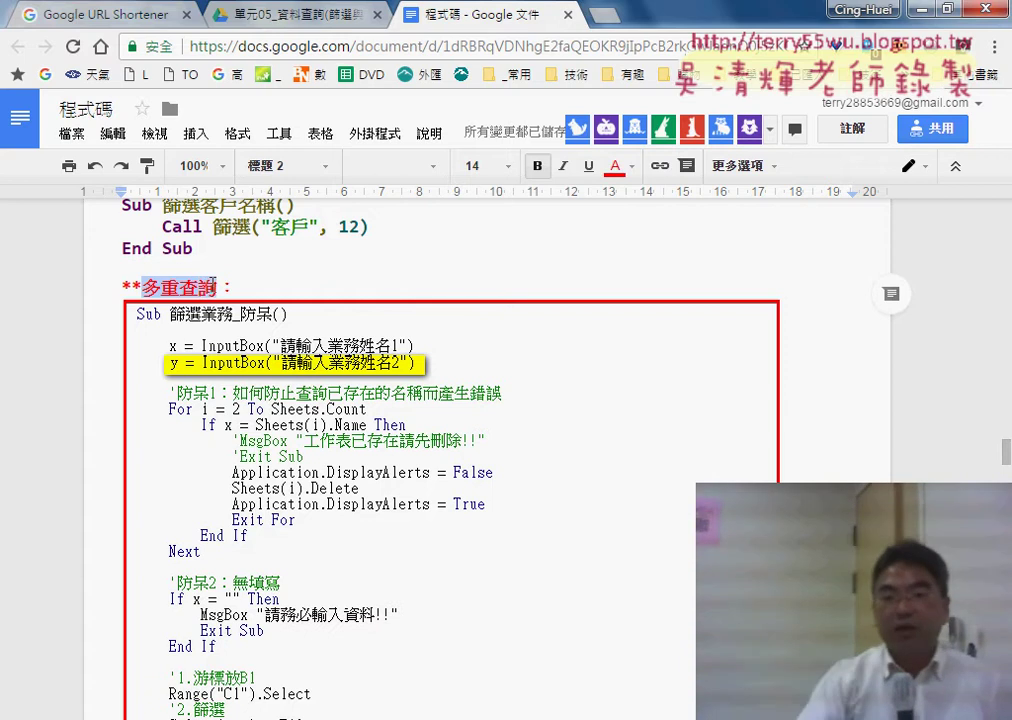
{"action": "scroll", "coordinate": [214, 290], "scroll_direction": "down", "scroll_amount": 3}
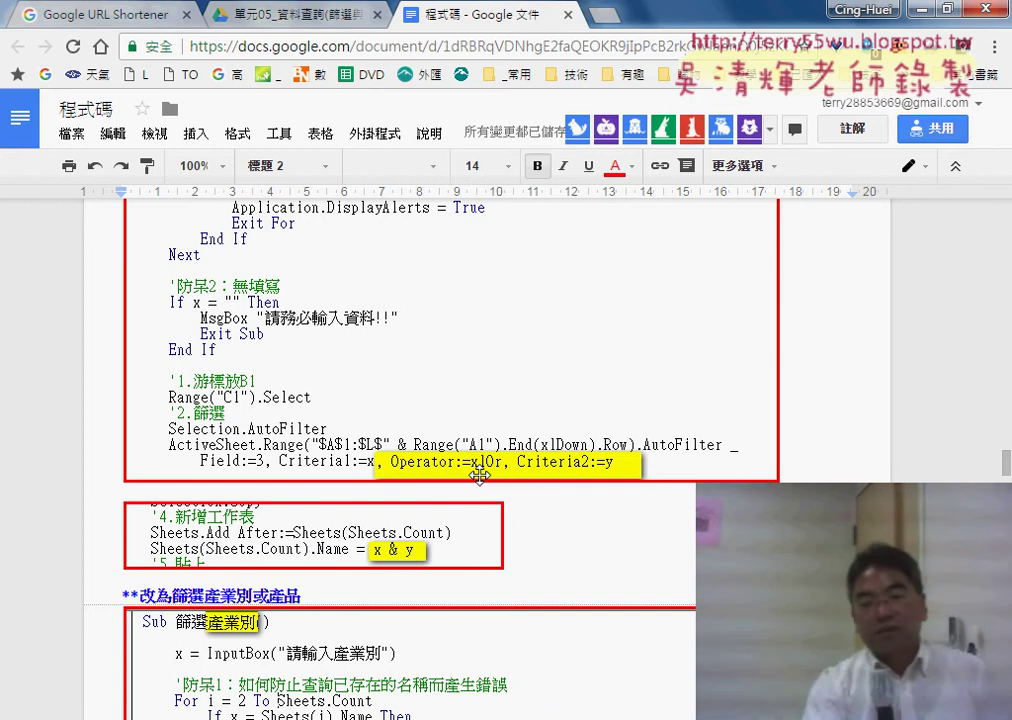
{"action": "key", "text": "alt+Tab"}
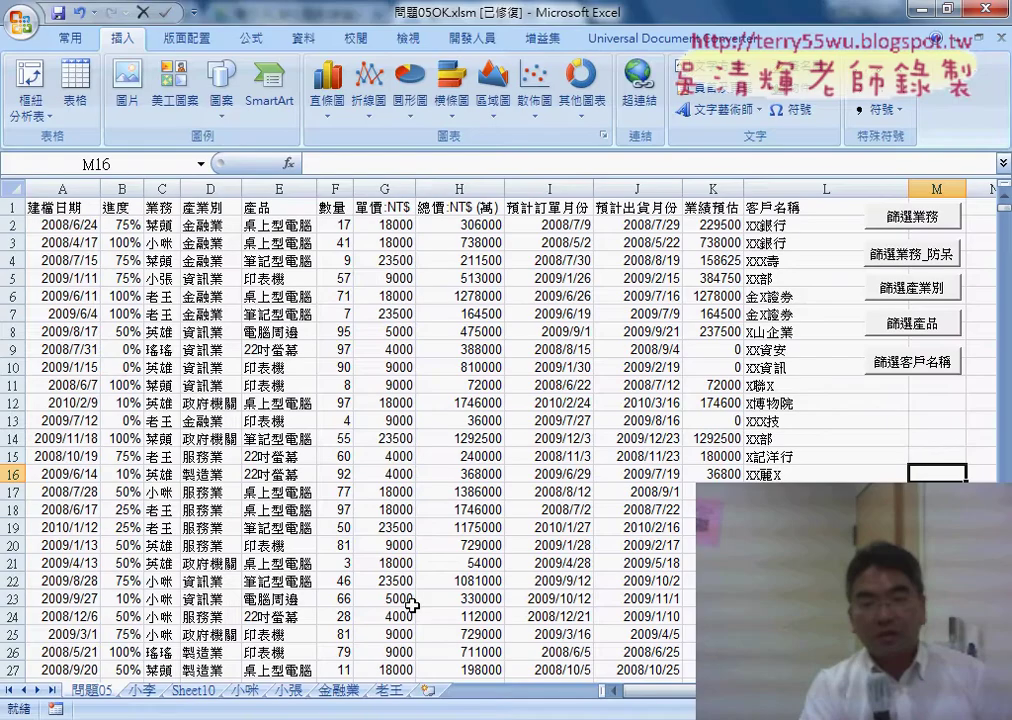
- Turn on table filtering and apply a custom 業務 filter: 等於 或 等於
{"action": "left_click", "coordinate": [125, 207]}
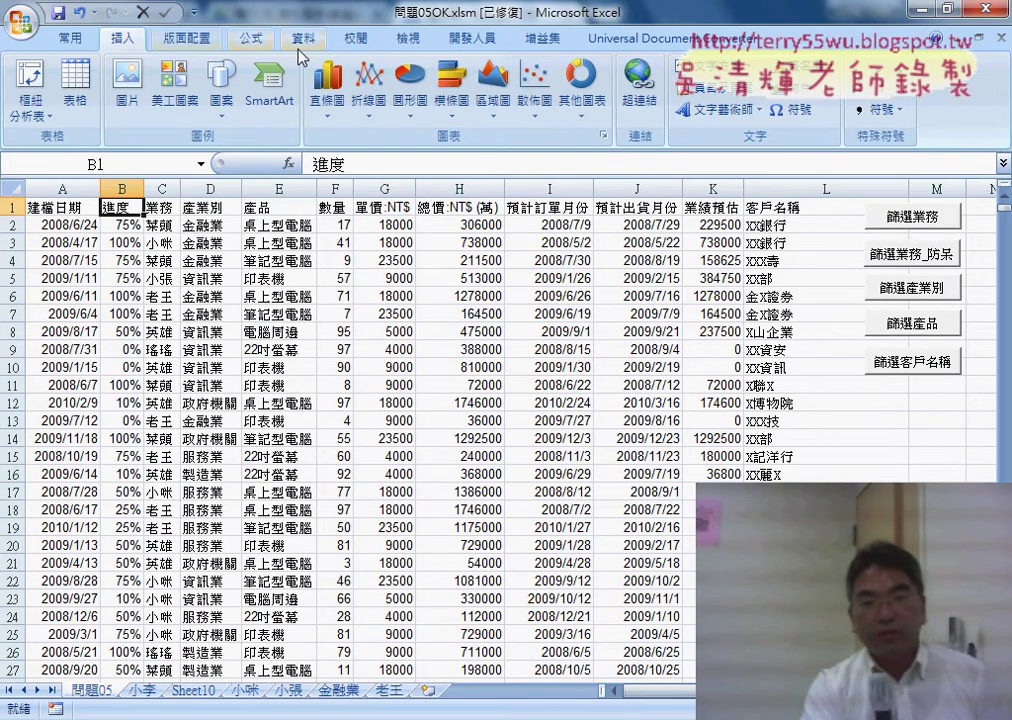
{"action": "left_click", "coordinate": [316, 44]}
{"action": "left_click", "coordinate": [432, 92]}
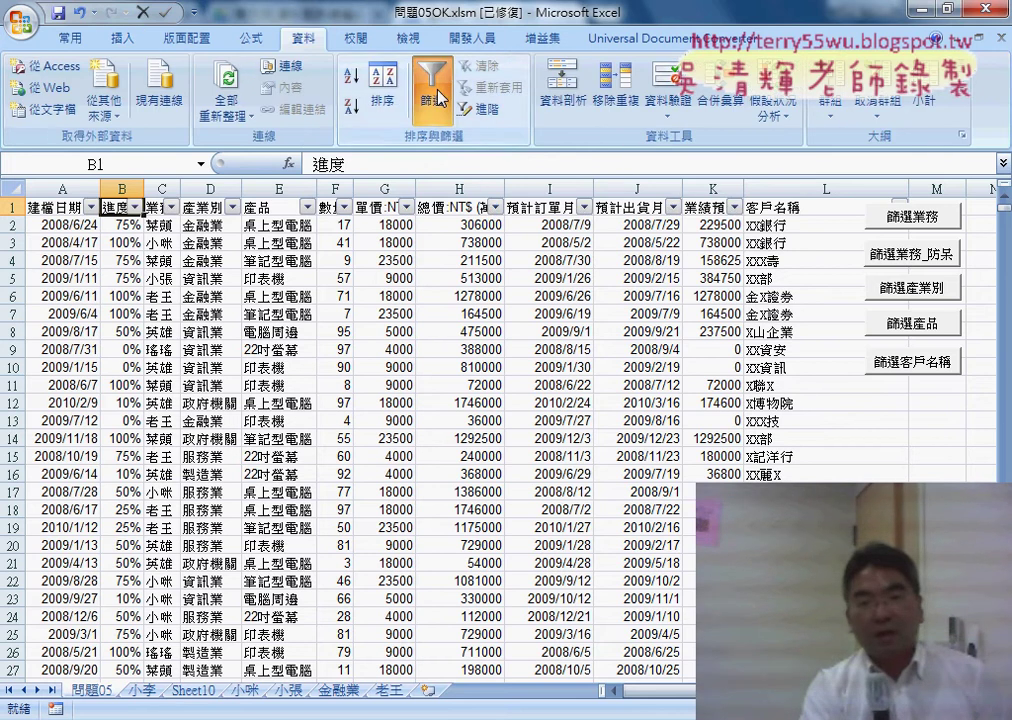
{"action": "left_click", "coordinate": [172, 207]}
{"action": "mouse_move", "coordinate": [70, 348]}
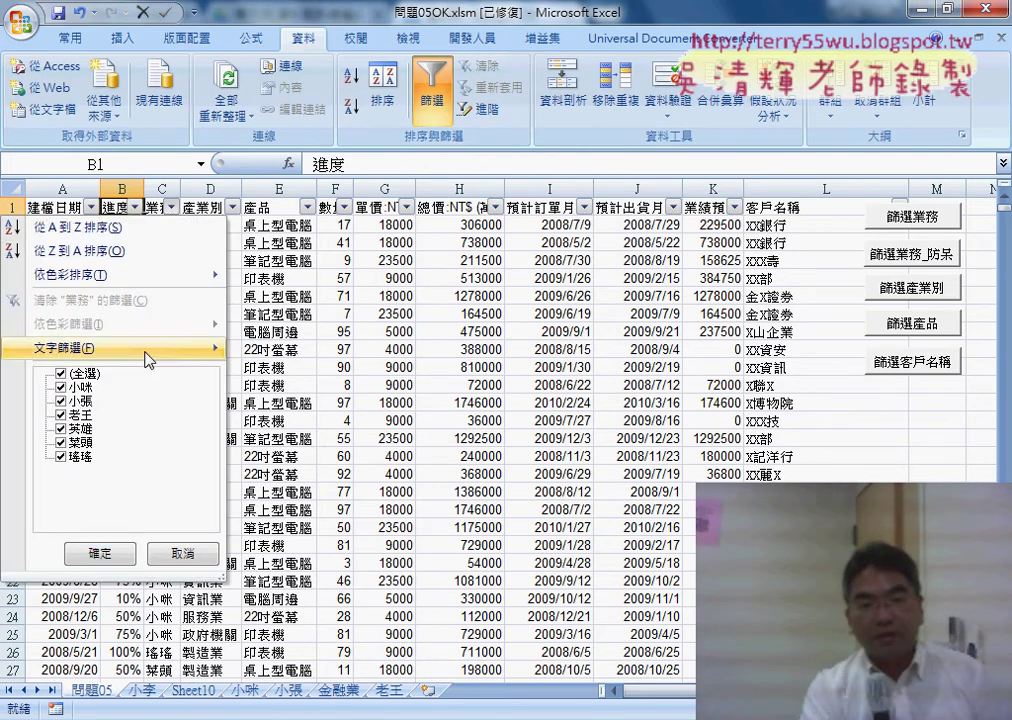
{"action": "left_click", "coordinate": [280, 352]}
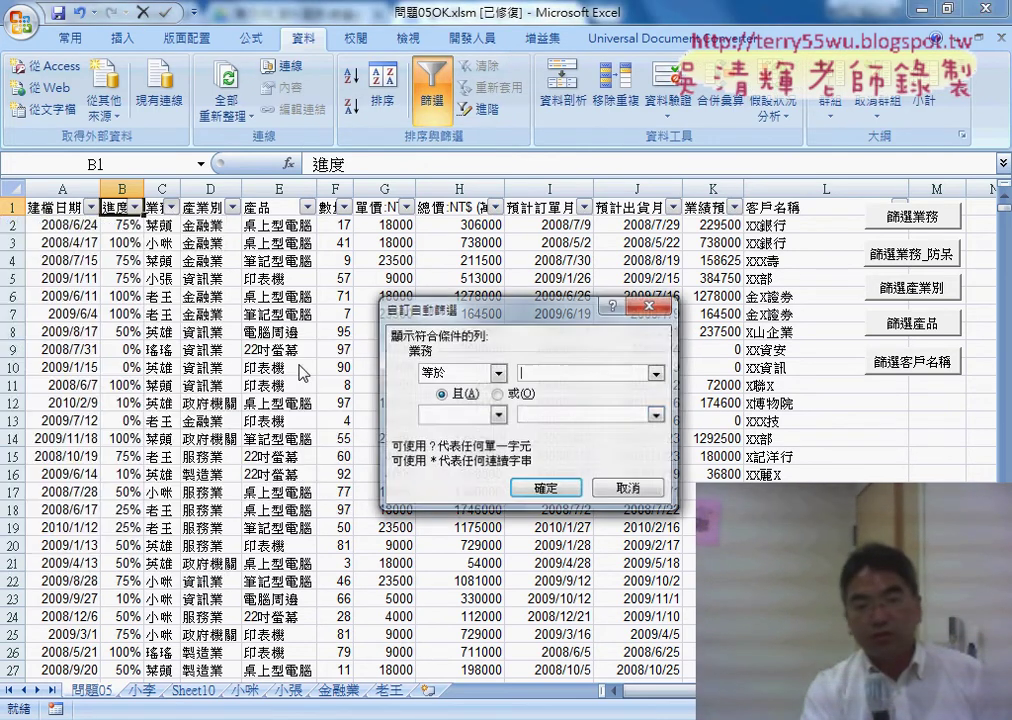
{"action": "left_click", "coordinate": [497, 415]}
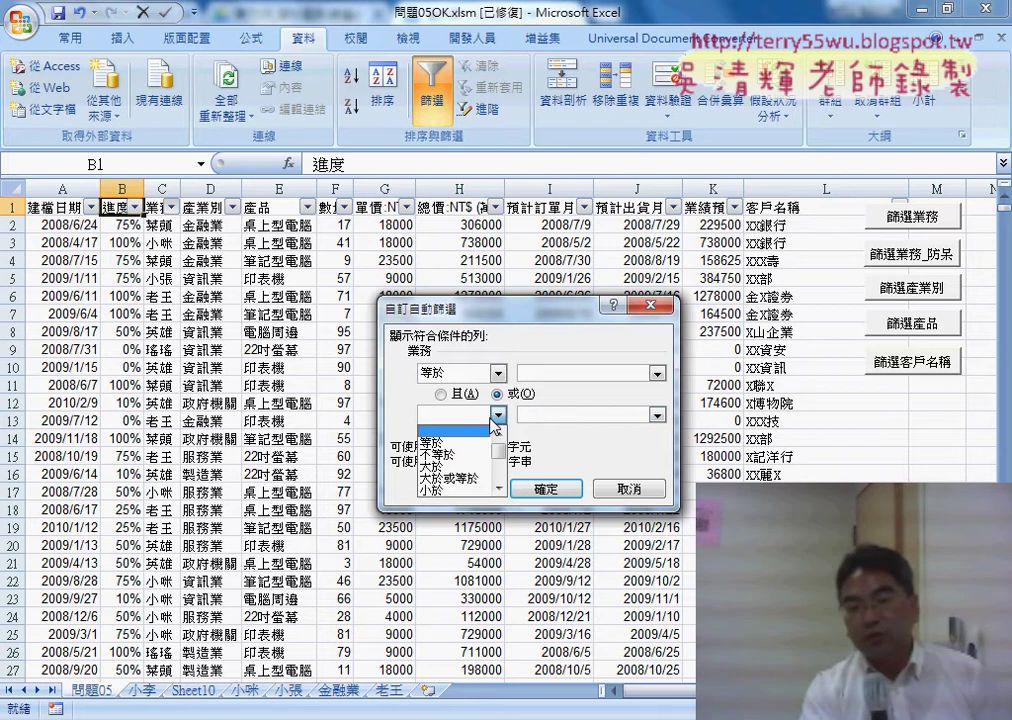
{"action": "left_click", "coordinate": [450, 430]}
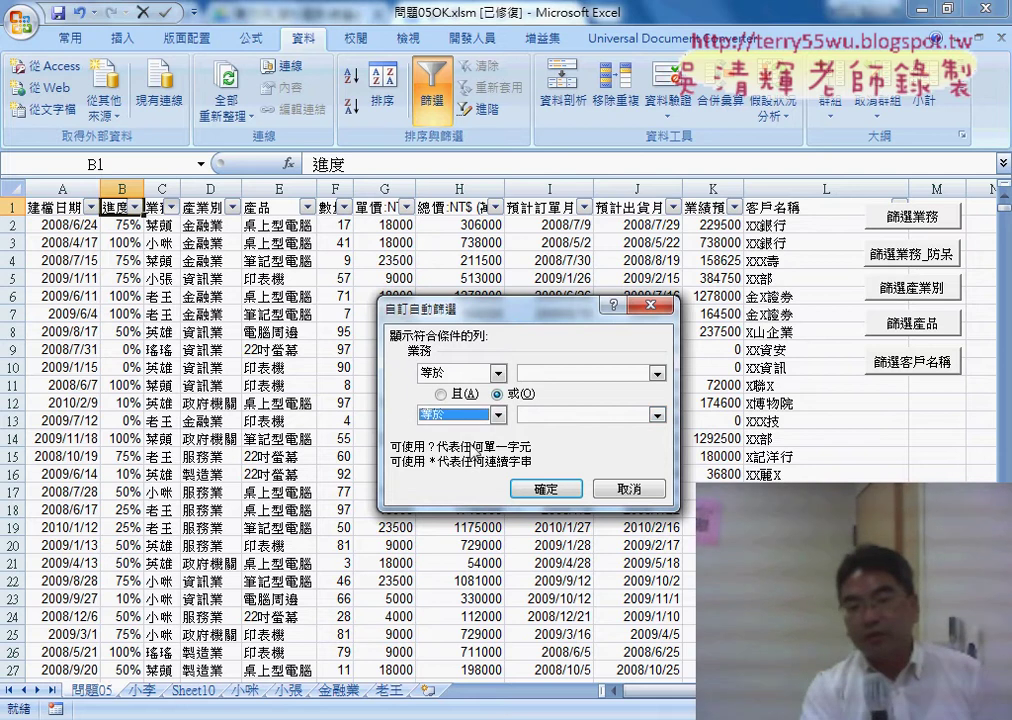
{"action": "left_click", "coordinate": [544, 490]}
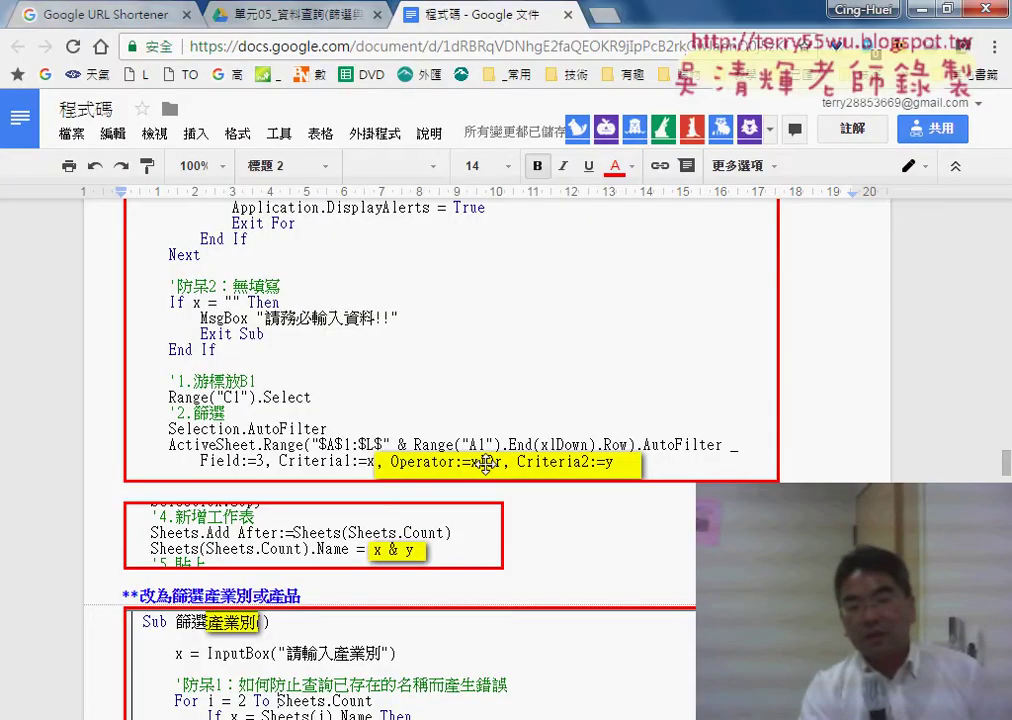
- Scroll past the 篩選產業別 code to the 如何做數字篩選 section with Sub 篩選總價
{"action": "scroll", "coordinate": [529, 503], "scroll_direction": "down", "scroll_amount": 2}
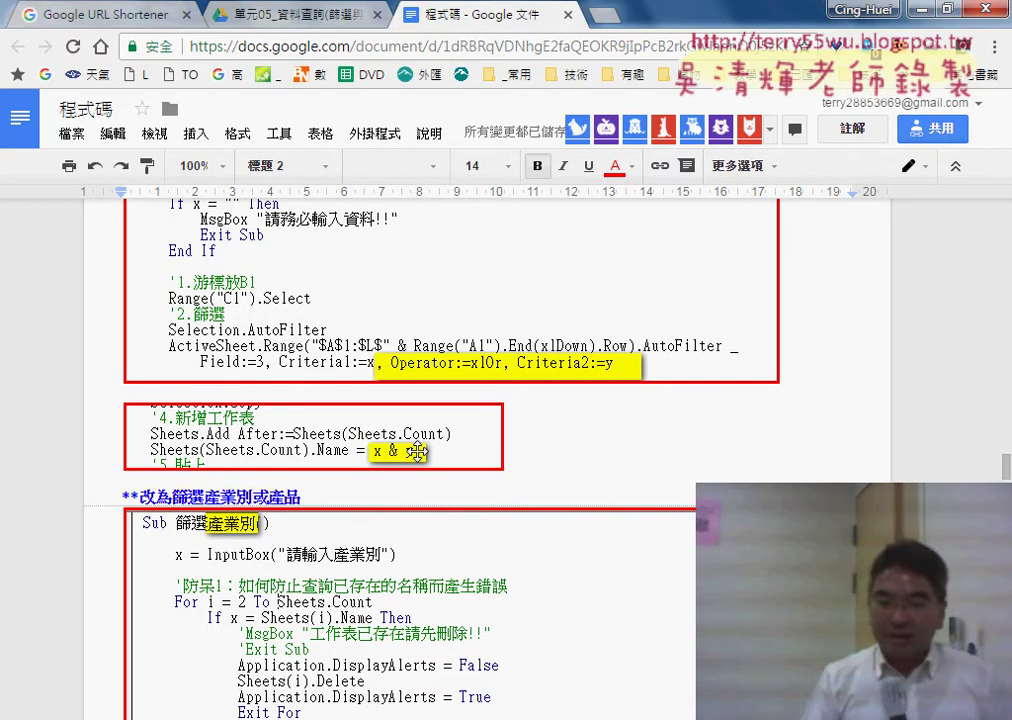
{"action": "scroll", "coordinate": [405, 450], "scroll_direction": "down", "scroll_amount": 2}
{"action": "scroll", "coordinate": [413, 388], "scroll_direction": "down", "scroll_amount": 1}
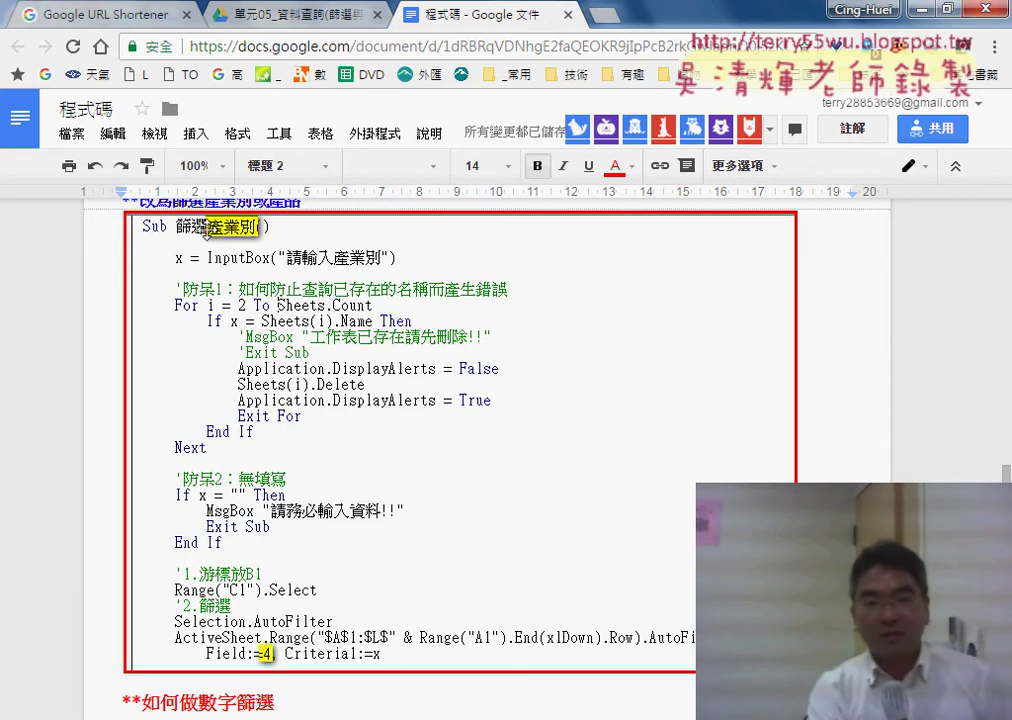
{"action": "scroll", "coordinate": [230, 370], "scroll_direction": "down", "scroll_amount": 2}
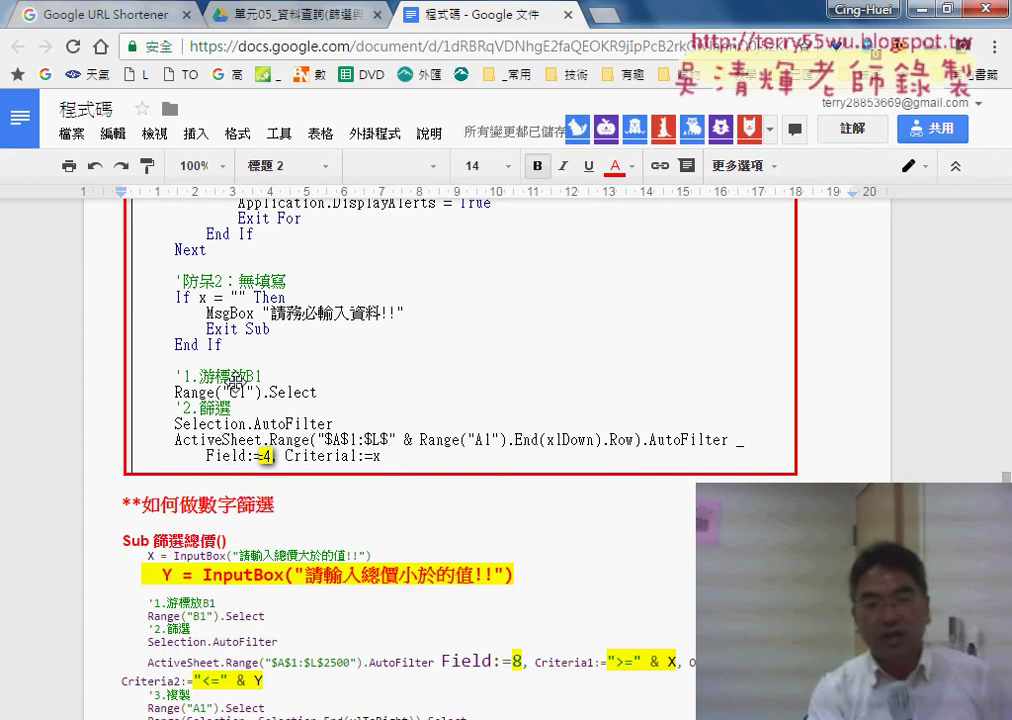
{"action": "scroll", "coordinate": [233, 381], "scroll_direction": "down", "scroll_amount": 2}
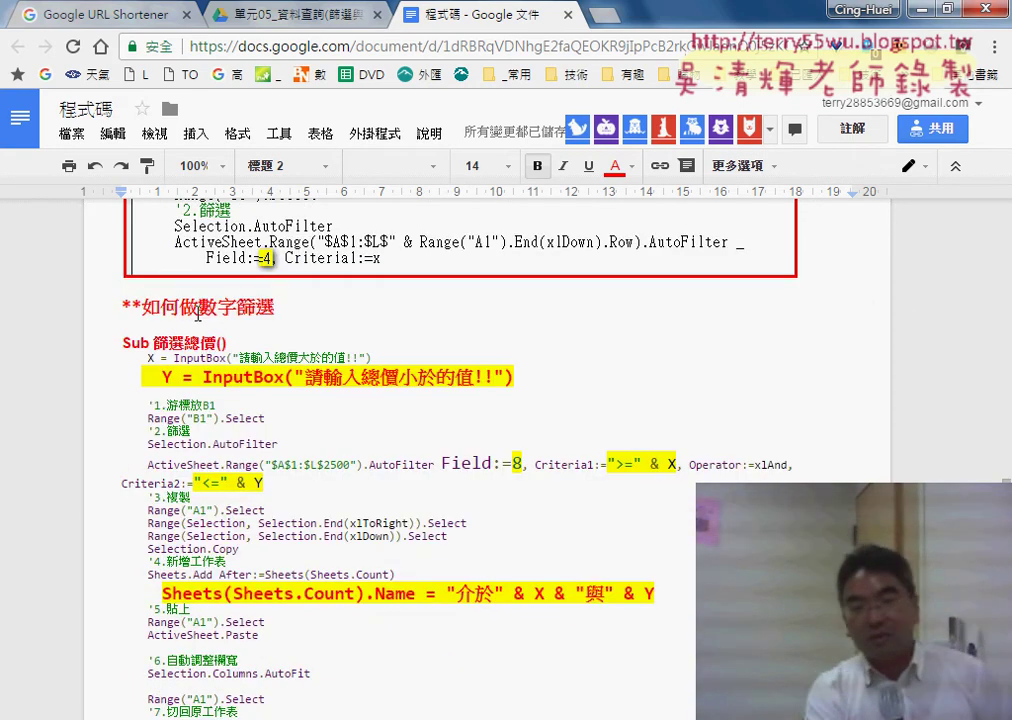
{"action": "left_click_drag", "start_coordinate": [198, 315], "coordinate": [232, 312]}
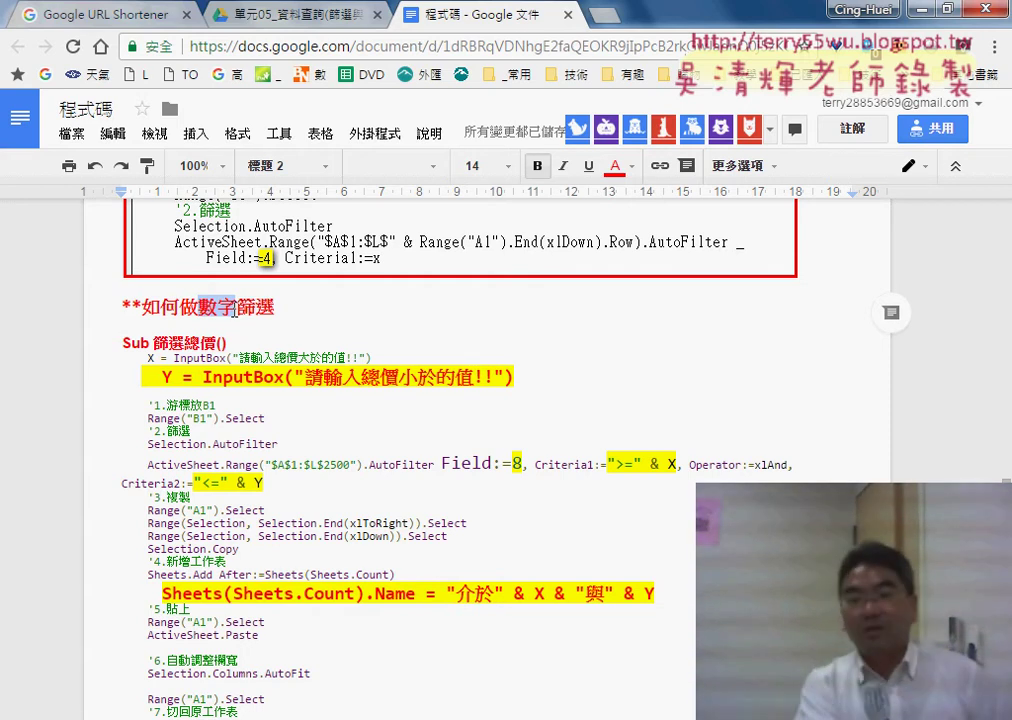
{"action": "scroll", "coordinate": [476, 384], "scroll_direction": "down", "scroll_amount": 2}
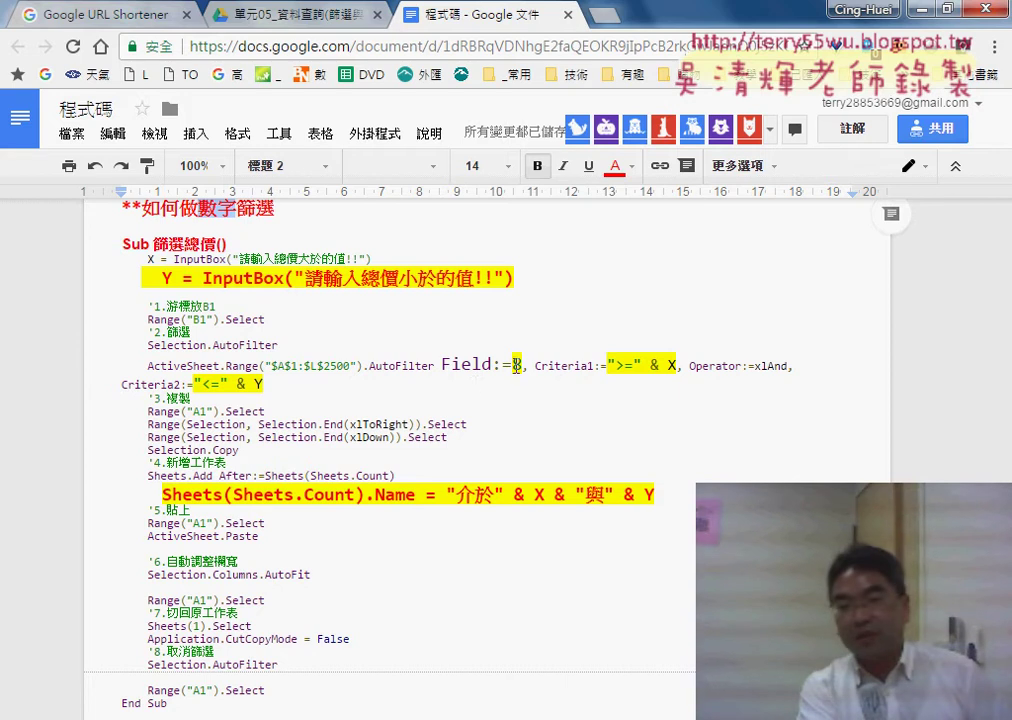
{"action": "left_click", "coordinate": [627, 368]}
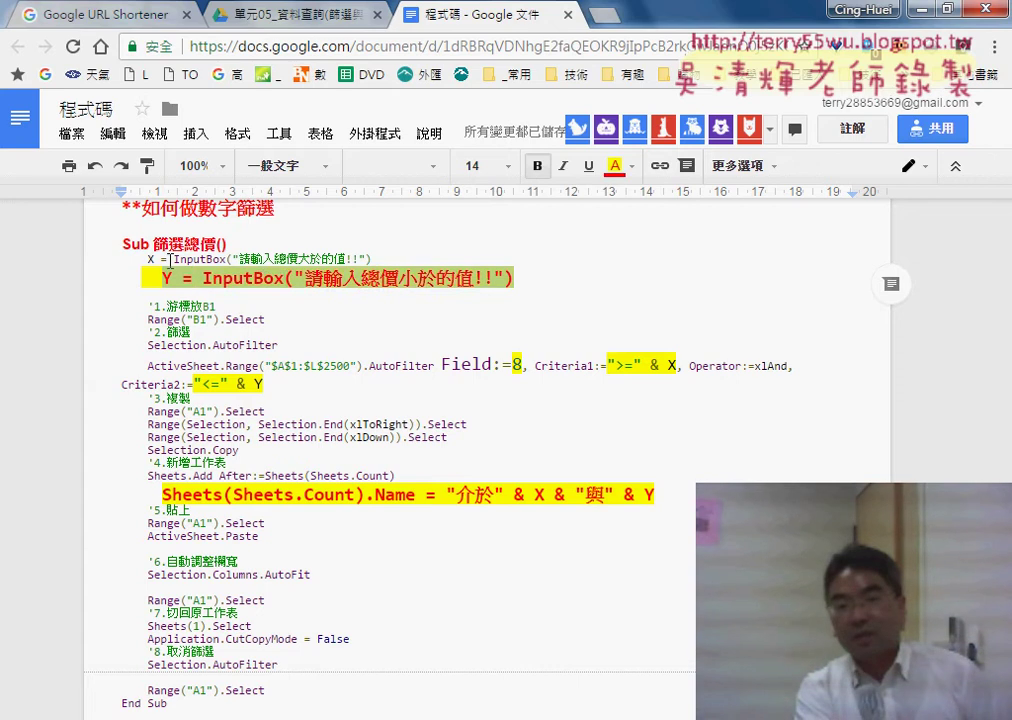
{"action": "triple_click", "coordinate": [299, 262]}
{"action": "left_click_drag", "start_coordinate": [141, 279], "coordinate": [537, 281]}
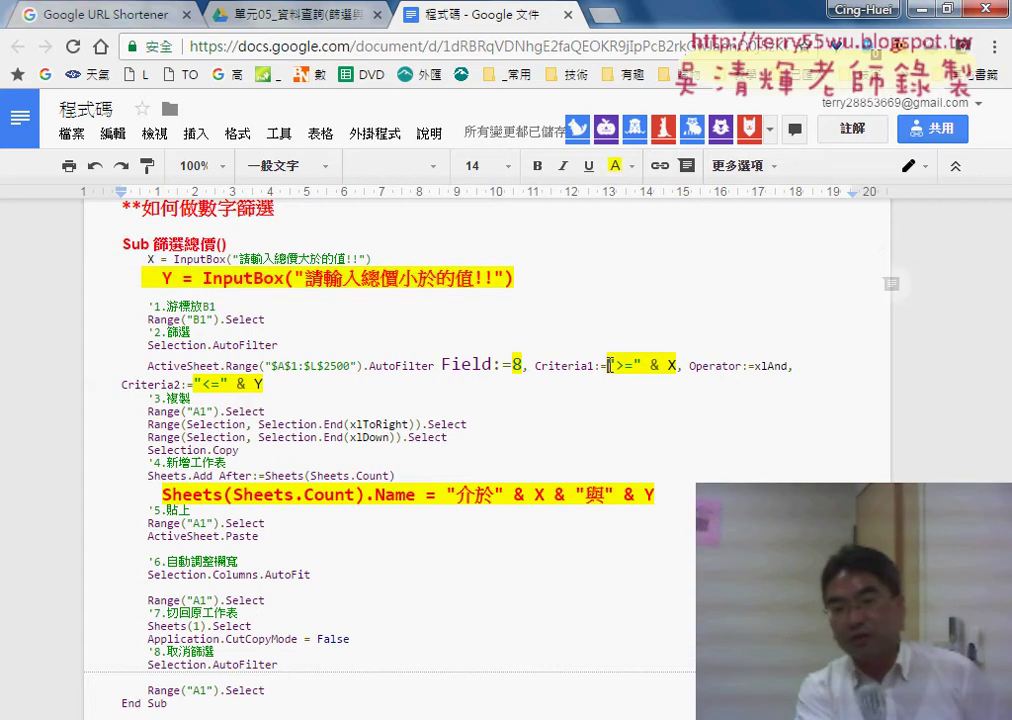
{"action": "left_click", "coordinate": [641, 366]}
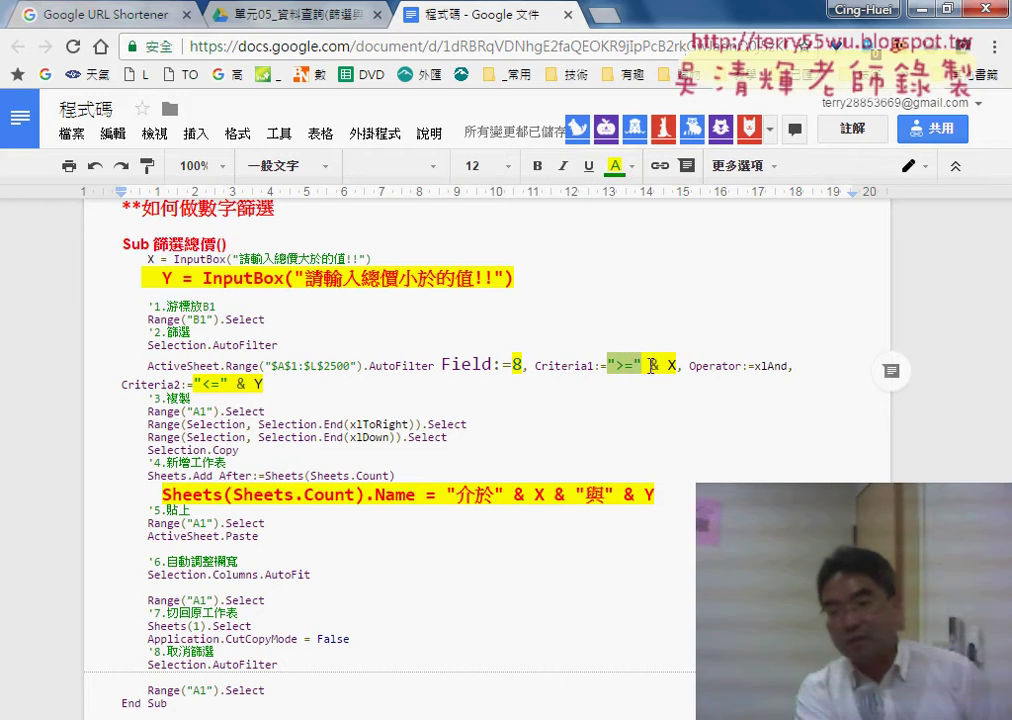
{"action": "left_click_drag", "start_coordinate": [648, 366], "coordinate": [682, 366]}
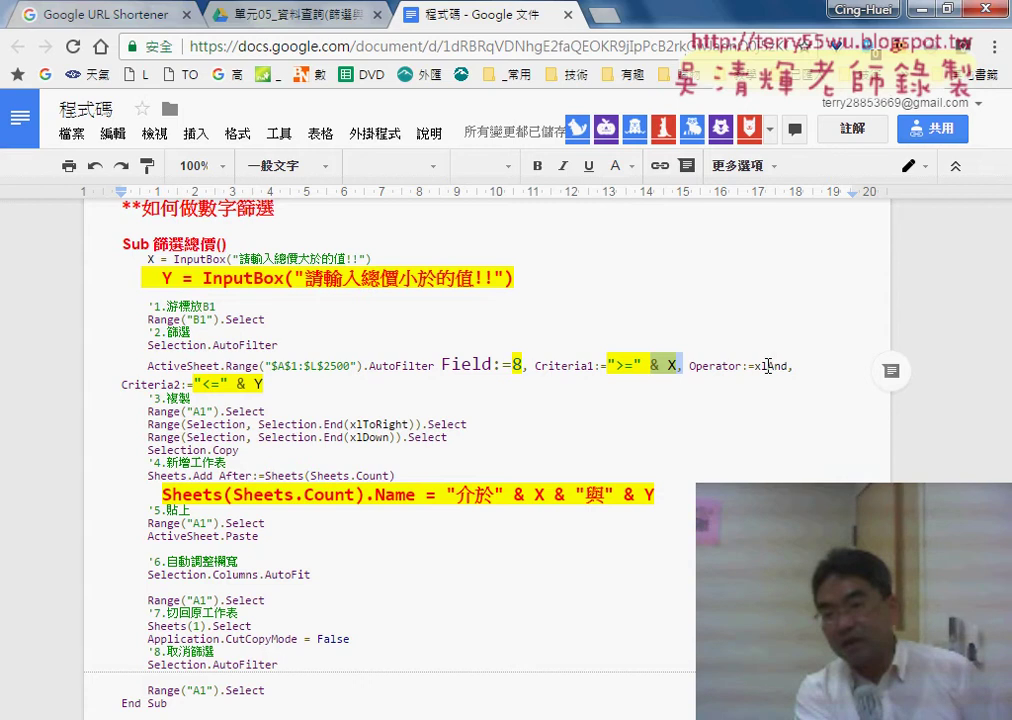
{"action": "left_click_drag", "start_coordinate": [768, 366], "coordinate": [790, 366]}
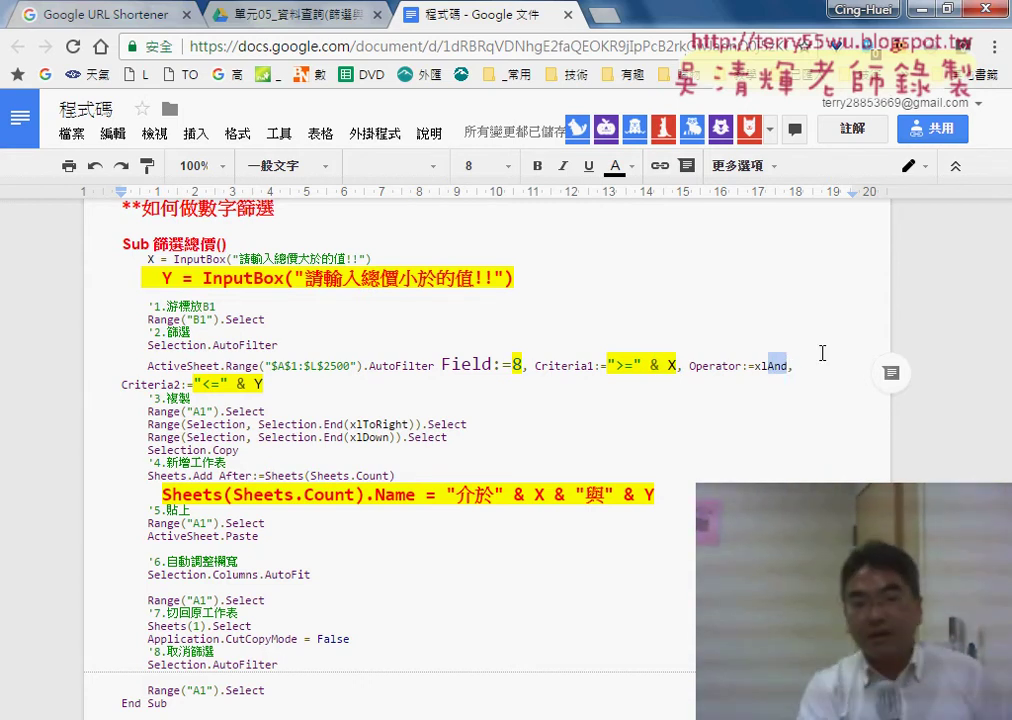
{"action": "left_click_drag", "start_coordinate": [190, 384], "coordinate": [267, 383]}
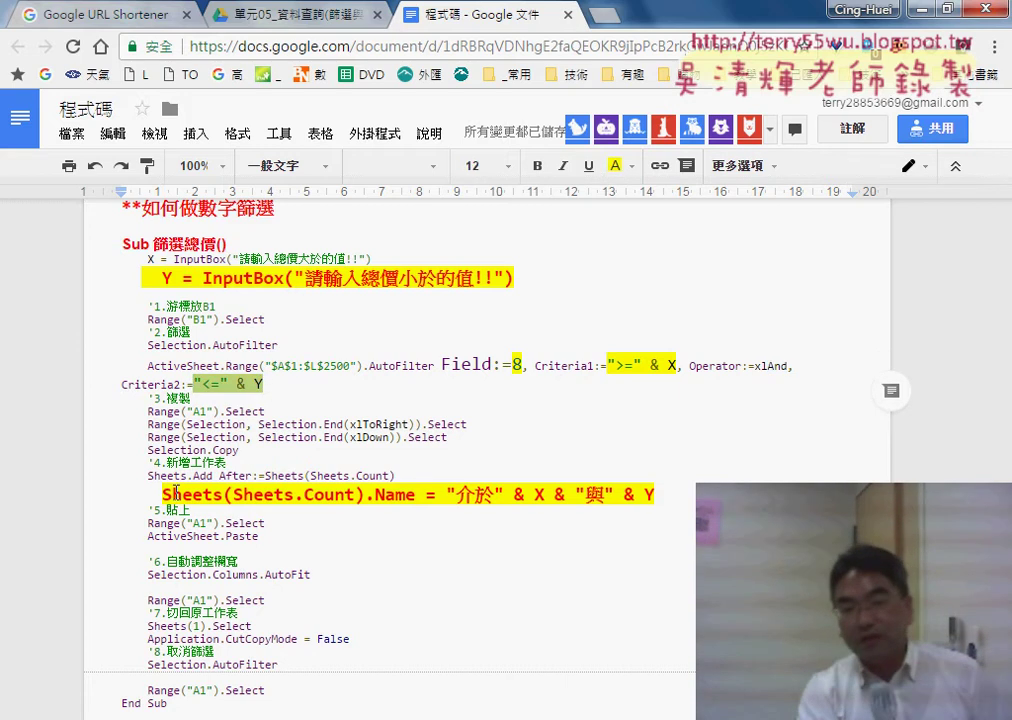
{"action": "left_click_drag", "start_coordinate": [446, 497], "coordinate": [665, 496]}
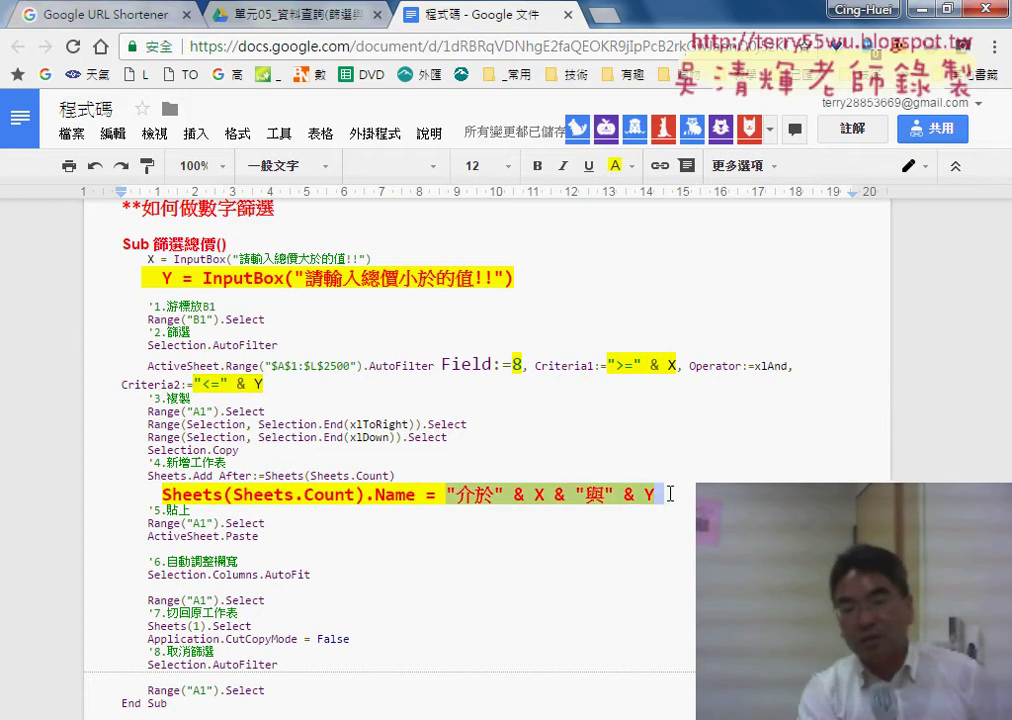
{"action": "scroll", "coordinate": [370, 385], "scroll_direction": "down", "scroll_amount": 1}
- Scroll to the 如何做日期篩選 section and highlight 日期 in its heading
{"action": "scroll", "coordinate": [386, 400], "scroll_direction": "down", "scroll_amount": 2}
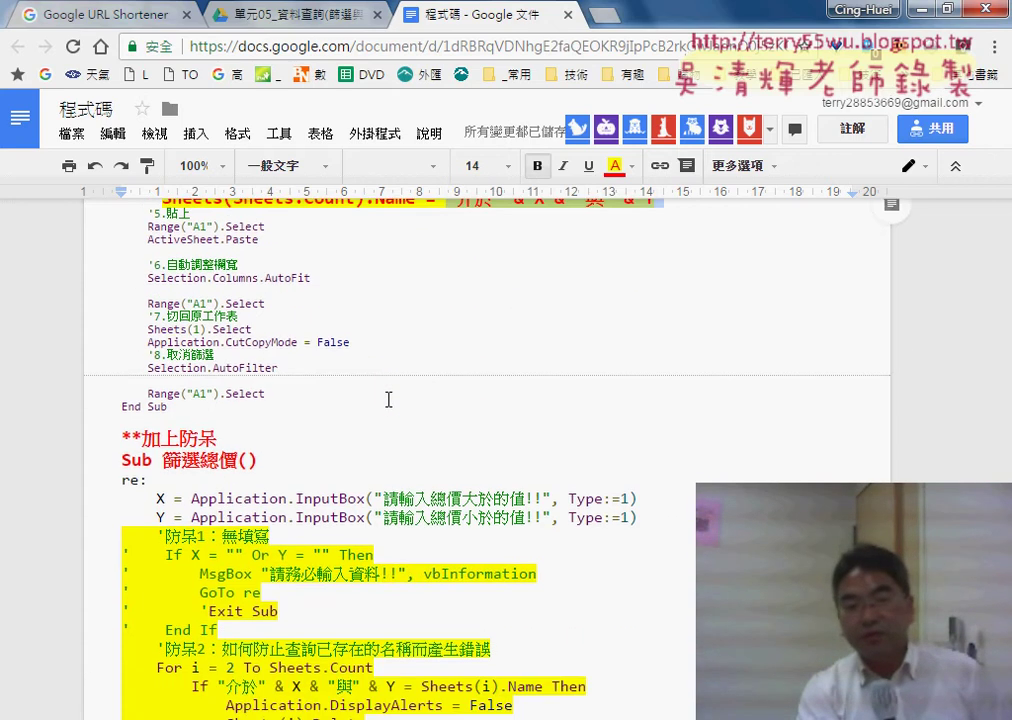
{"action": "scroll", "coordinate": [386, 400], "scroll_direction": "down", "scroll_amount": 1}
{"action": "scroll", "coordinate": [519, 451], "scroll_direction": "down", "scroll_amount": 4}
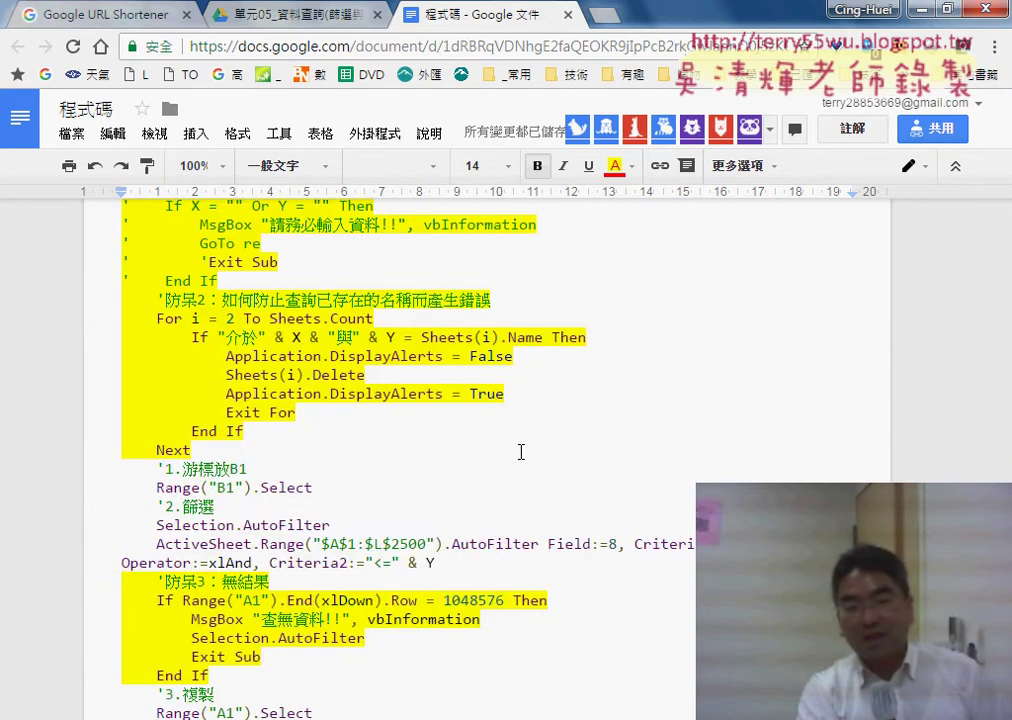
{"action": "scroll", "coordinate": [519, 451], "scroll_direction": "down", "scroll_amount": 4}
{"action": "scroll", "coordinate": [519, 451], "scroll_direction": "down", "scroll_amount": 4}
{"action": "scroll", "coordinate": [519, 451], "scroll_direction": "down", "scroll_amount": 2}
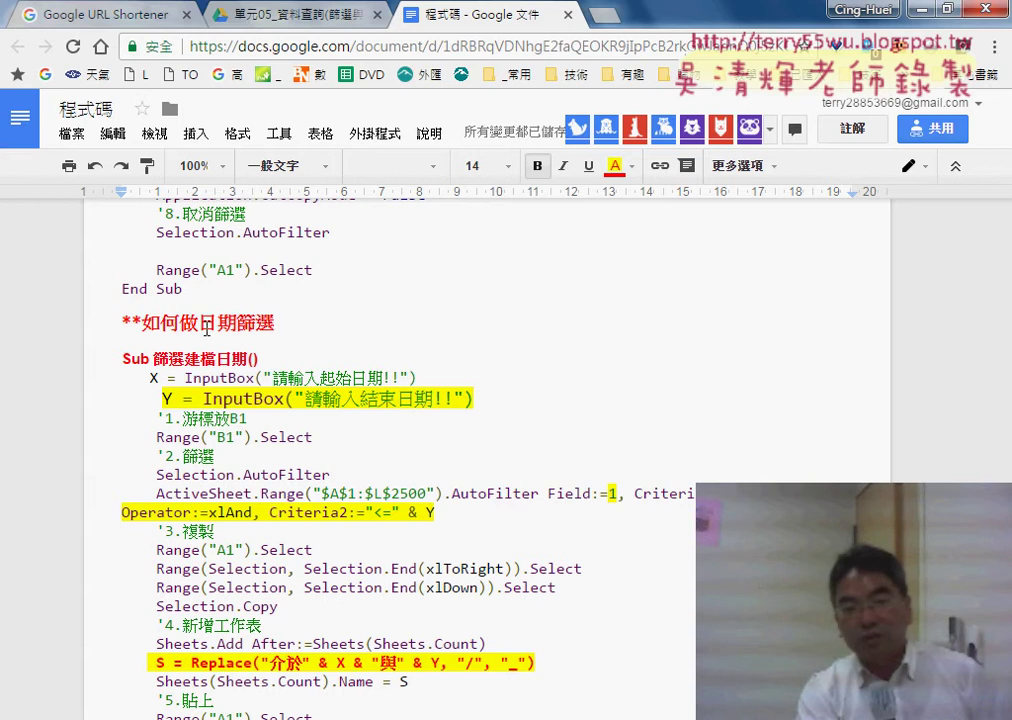
{"action": "left_click_drag", "start_coordinate": [207, 328], "coordinate": [233, 323]}
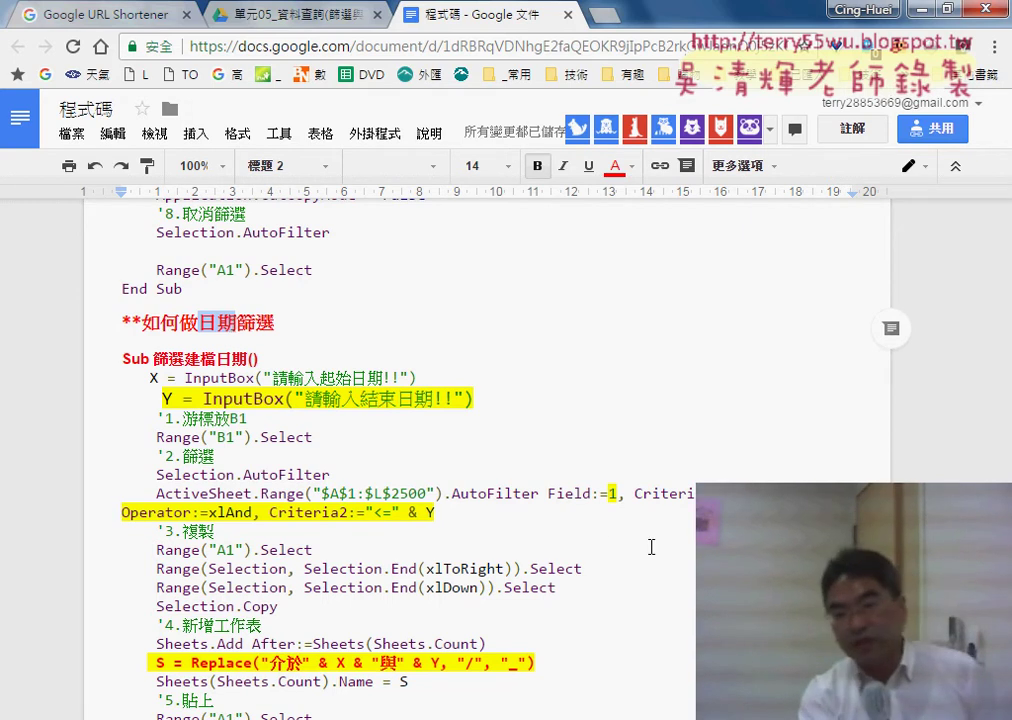
{"action": "scroll", "coordinate": [731, 413], "scroll_direction": "down", "scroll_amount": 2}
- Highlight the >= and <= criteria, the 新增工作表 comment, and the Replace call with its "/" and "_" arguments
{"action": "left_click_drag", "start_coordinate": [731, 394], "coordinate": [767, 395]}
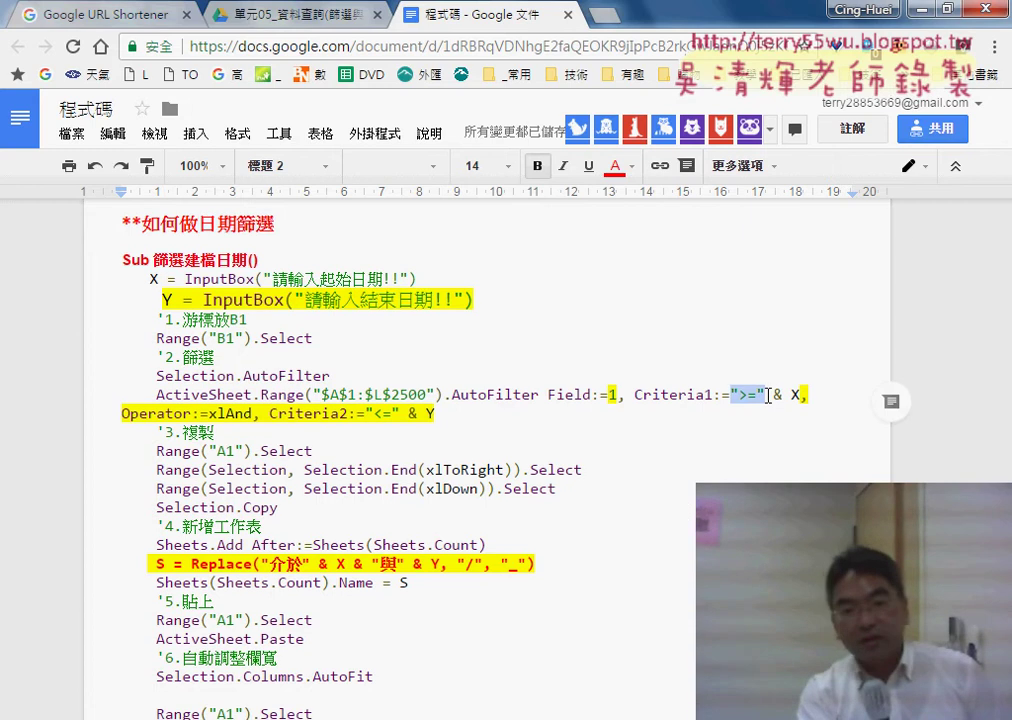
{"action": "left_click_drag", "start_coordinate": [366, 414], "coordinate": [398, 413]}
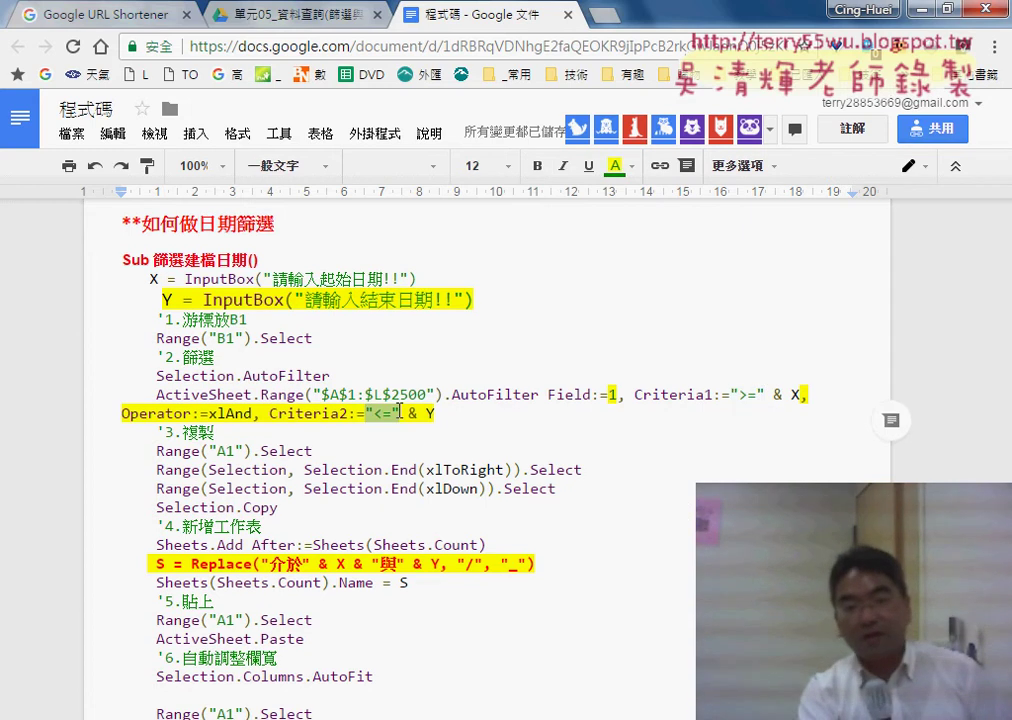
{"action": "scroll", "coordinate": [398, 410], "scroll_direction": "down", "scroll_amount": 3}
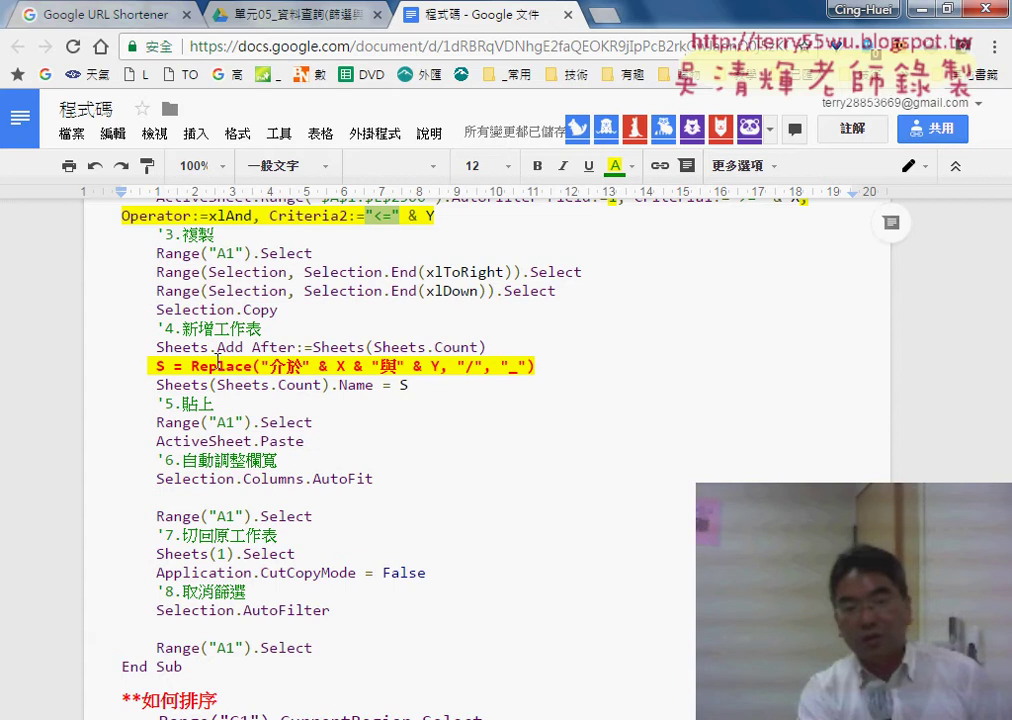
{"action": "left_click_drag", "start_coordinate": [182, 331], "coordinate": [263, 329]}
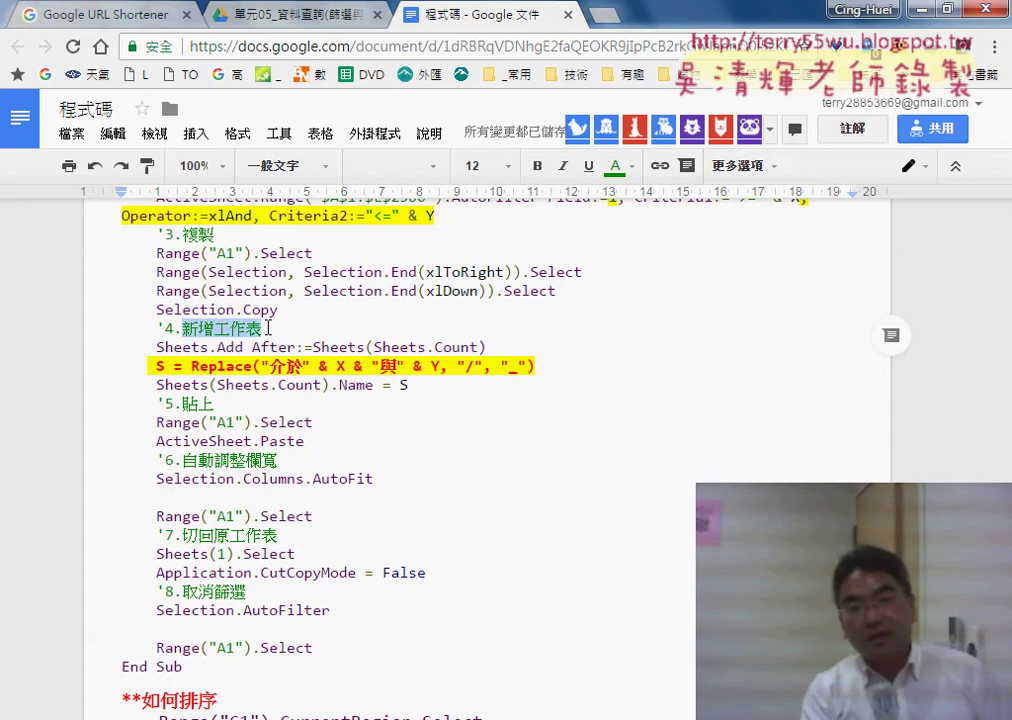
{"action": "left_click_drag", "start_coordinate": [462, 367], "coordinate": [525, 367]}
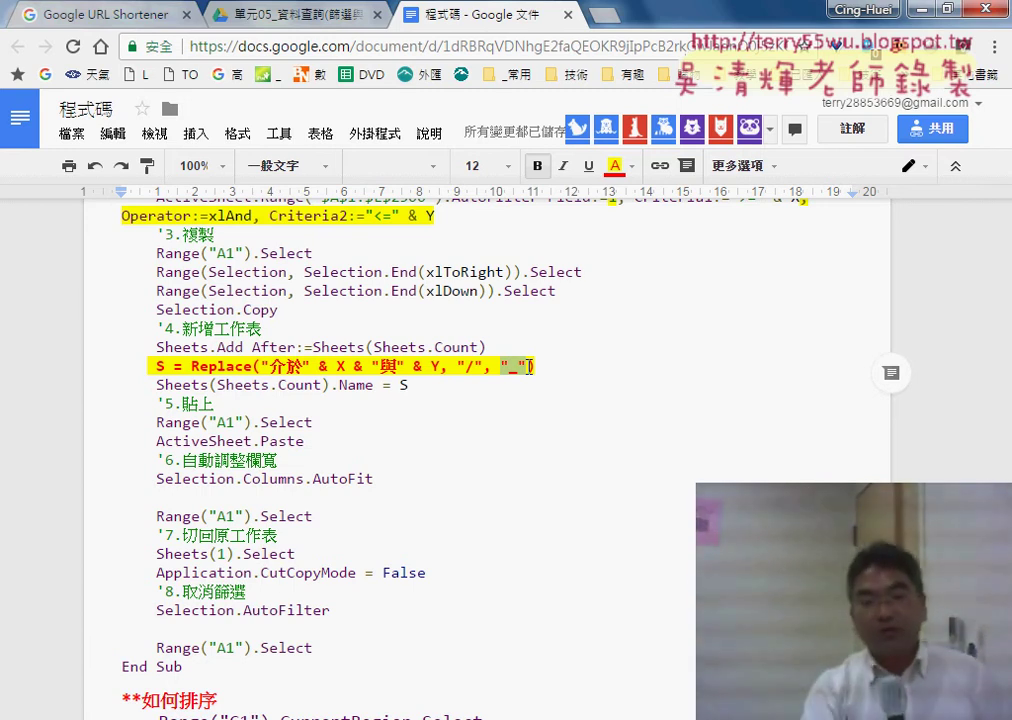
{"action": "left_click_drag", "start_coordinate": [192, 367], "coordinate": [254, 367]}
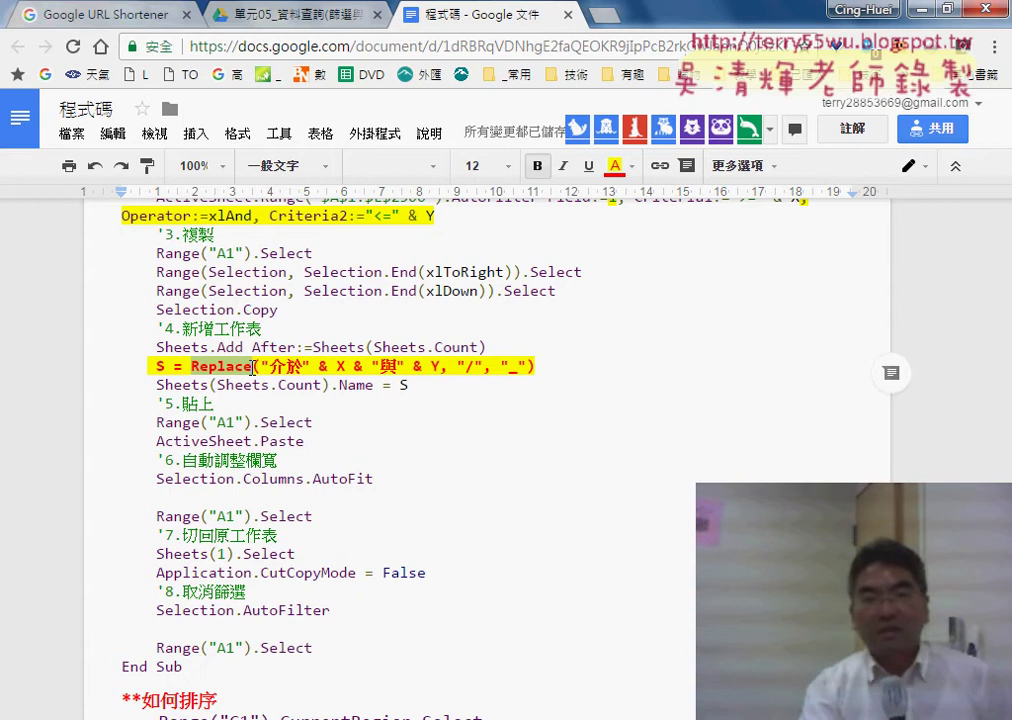
- In Google Drive, open the 範例4_台北市實價登錄 folder and select 範例：台北市實價登錄.xlsx
{"action": "left_click", "coordinate": [236, 16]}
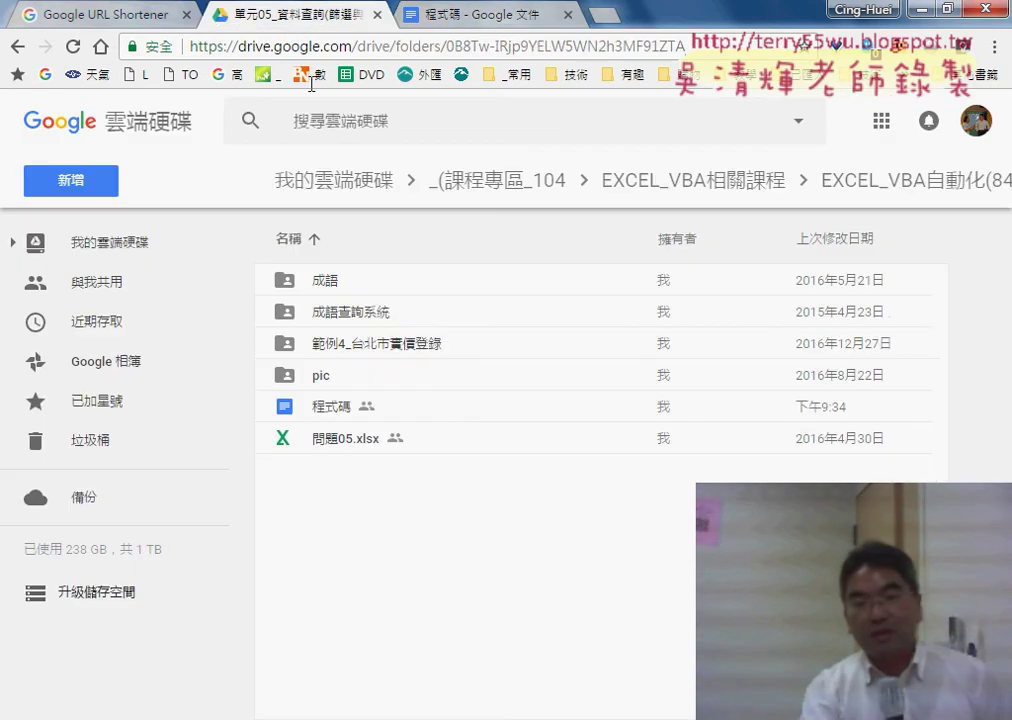
{"action": "left_click", "coordinate": [372, 352]}
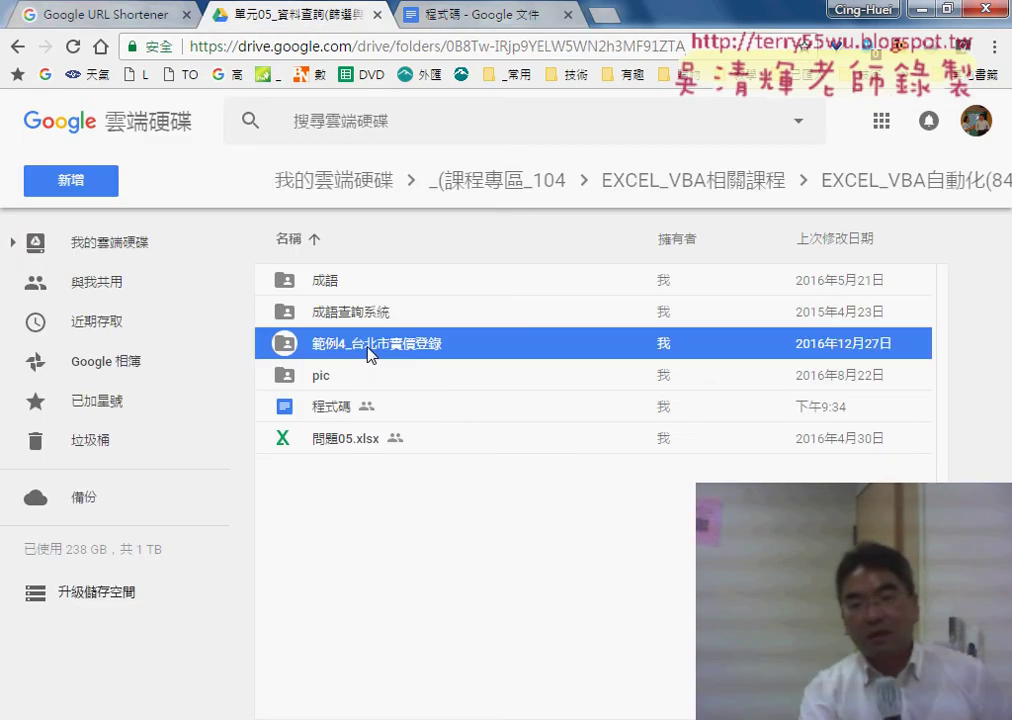
{"action": "double_click", "coordinate": [420, 352]}
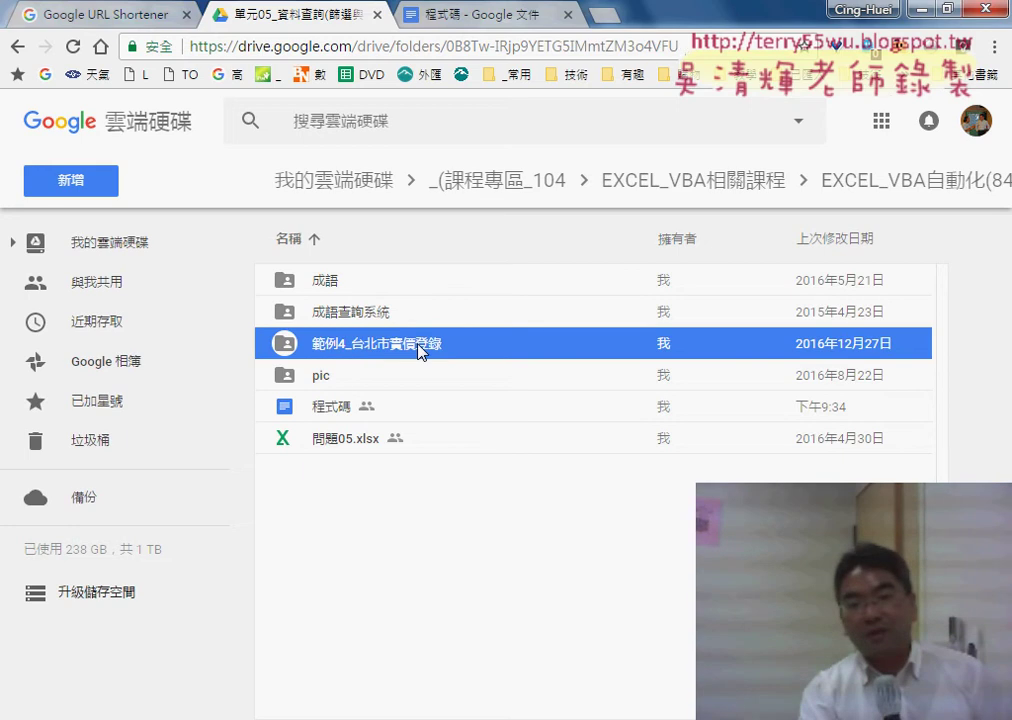
{"action": "left_click", "coordinate": [333, 345]}
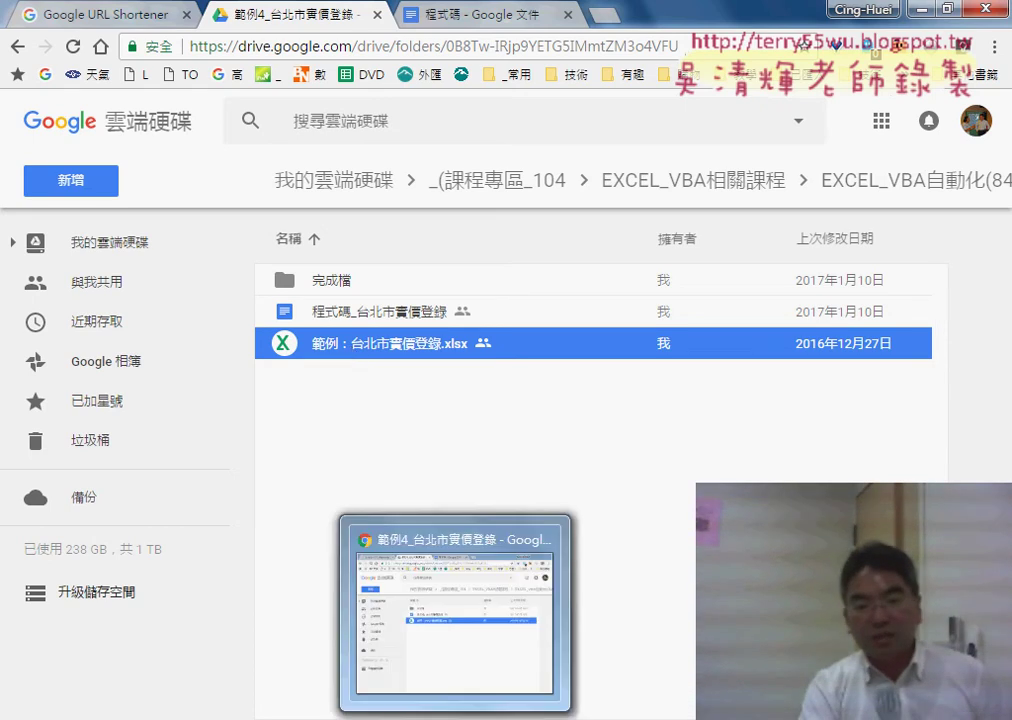
- Back in the 程式碼 notes, scroll to the 篩選業務 code building Y = "=*" & X & "*"
{"action": "left_click", "coordinate": [474, 25]}
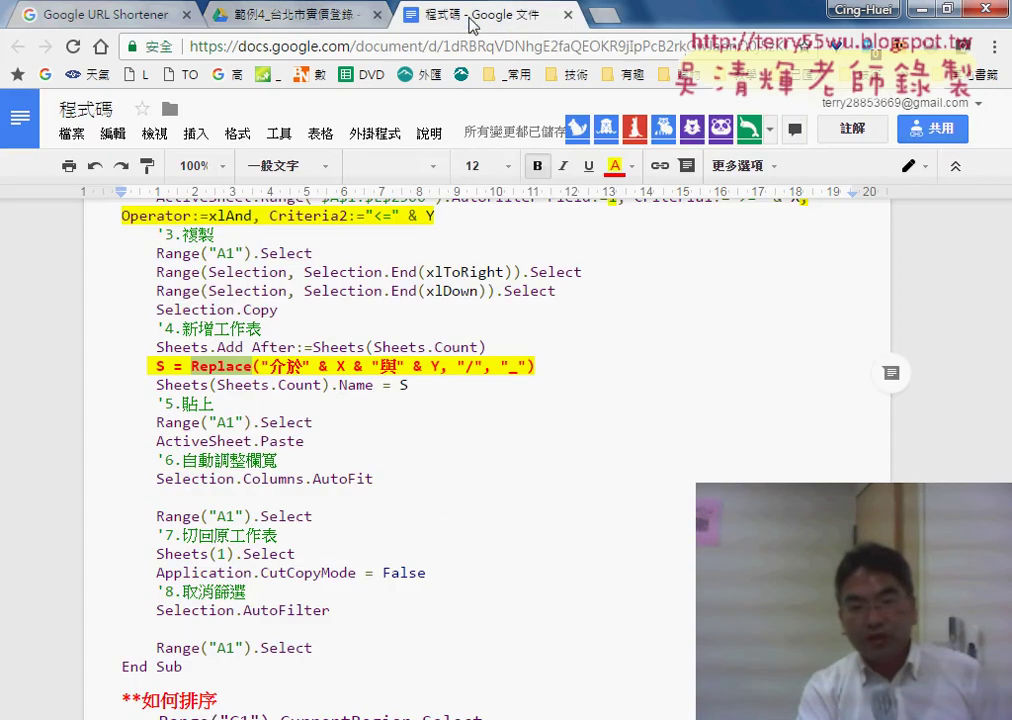
{"action": "scroll", "coordinate": [523, 395], "scroll_direction": "down", "scroll_amount": 1}
{"action": "scroll", "coordinate": [523, 395], "scroll_direction": "down", "scroll_amount": 3}
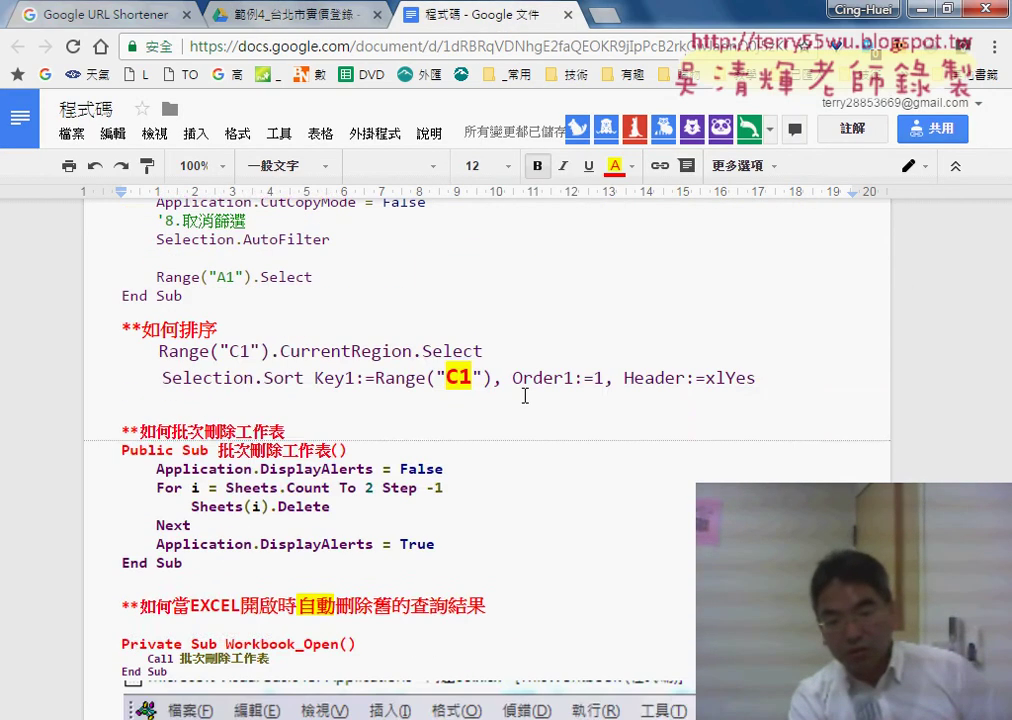
{"action": "scroll", "coordinate": [523, 395], "scroll_direction": "down", "scroll_amount": 3}
{"action": "scroll", "coordinate": [524, 395], "scroll_direction": "down", "scroll_amount": 3}
{"action": "scroll", "coordinate": [524, 395], "scroll_direction": "down", "scroll_amount": 3}
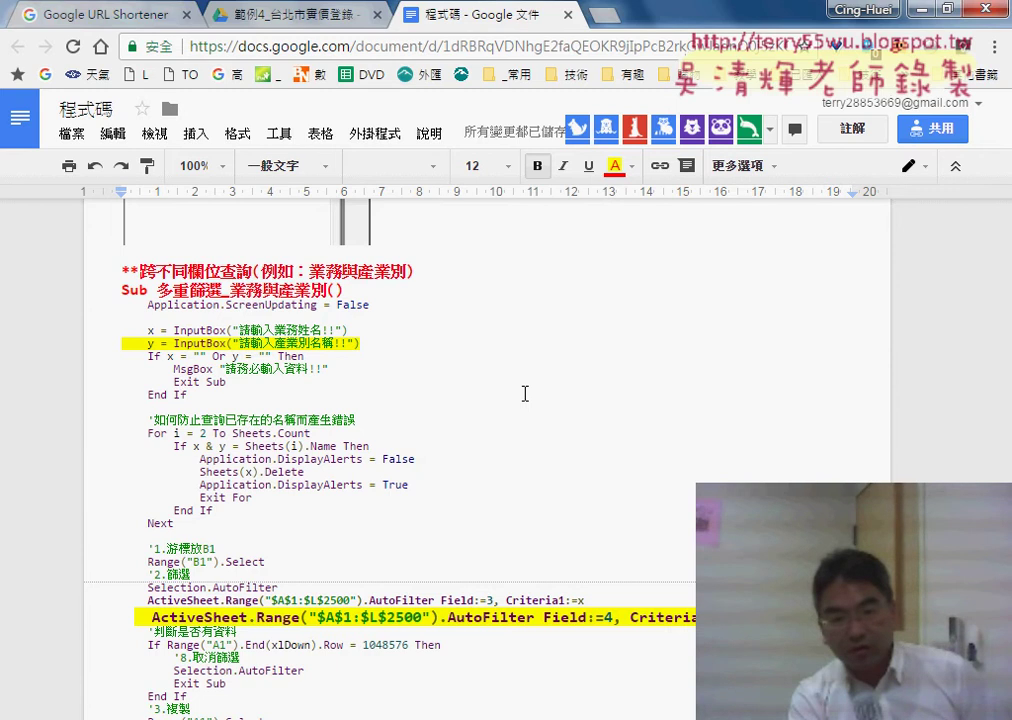
{"action": "scroll", "coordinate": [524, 394], "scroll_direction": "down", "scroll_amount": 2}
{"action": "scroll", "coordinate": [524, 394], "scroll_direction": "up", "scroll_amount": 1}
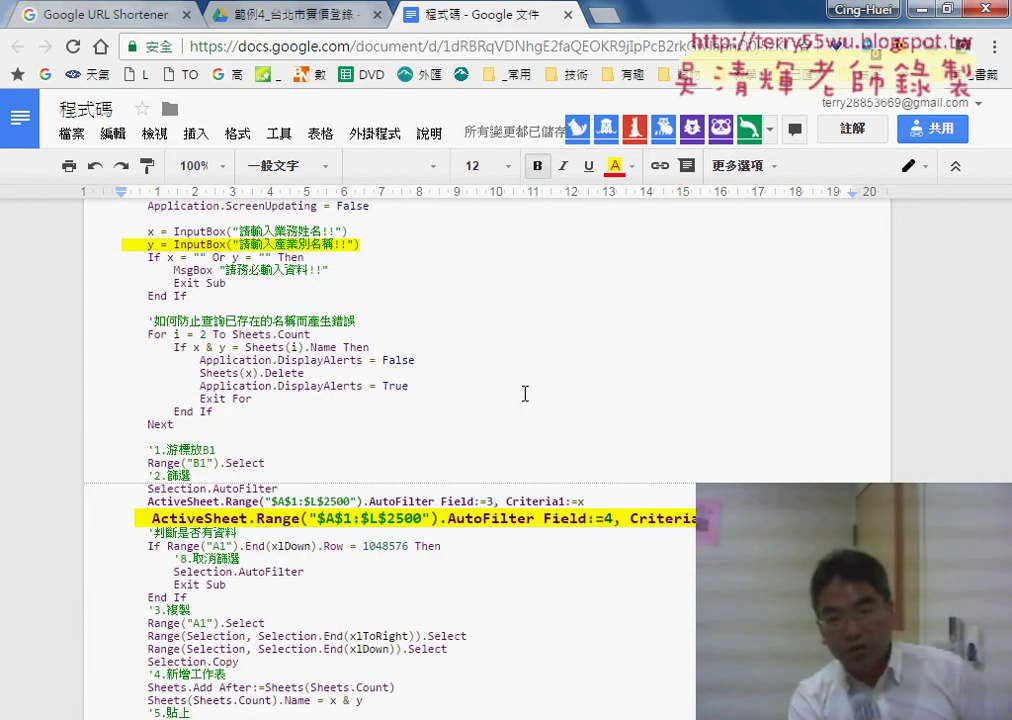
{"action": "scroll", "coordinate": [524, 394], "scroll_direction": "down", "scroll_amount": 4}
{"action": "scroll", "coordinate": [524, 394], "scroll_direction": "down", "scroll_amount": 3}
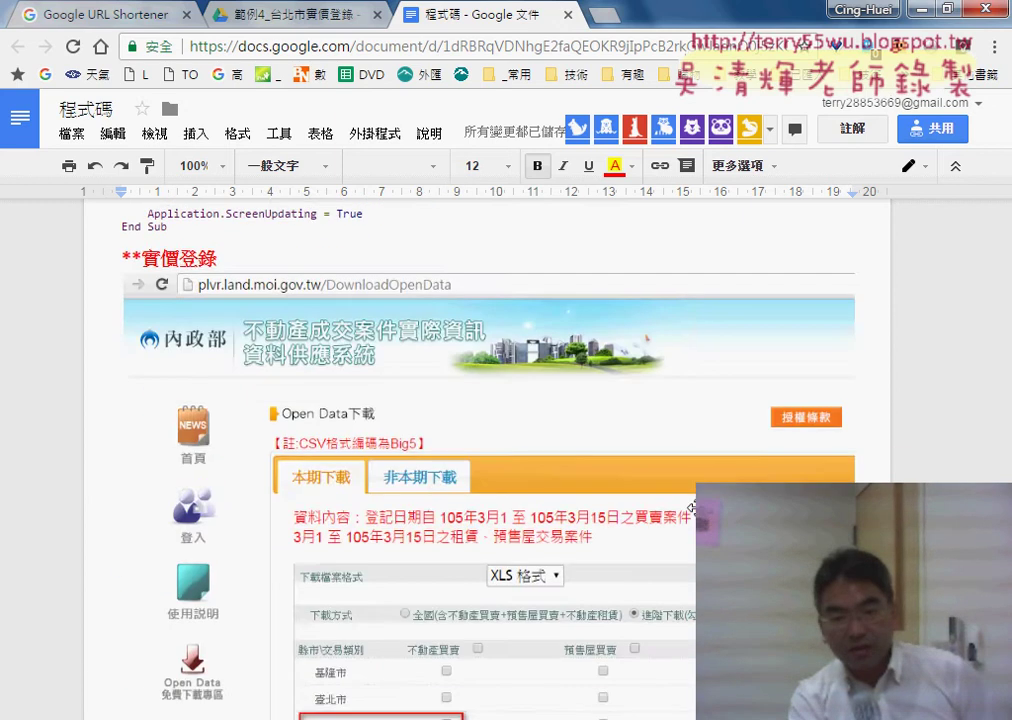
{"action": "scroll", "coordinate": [524, 394], "scroll_direction": "down", "scroll_amount": 4}
{"action": "scroll", "coordinate": [487, 450], "scroll_direction": "down", "scroll_amount": 3}
{"action": "scroll", "coordinate": [487, 450], "scroll_direction": "down", "scroll_amount": 4}
{"action": "scroll", "coordinate": [487, 450], "scroll_direction": "down", "scroll_amount": 4}
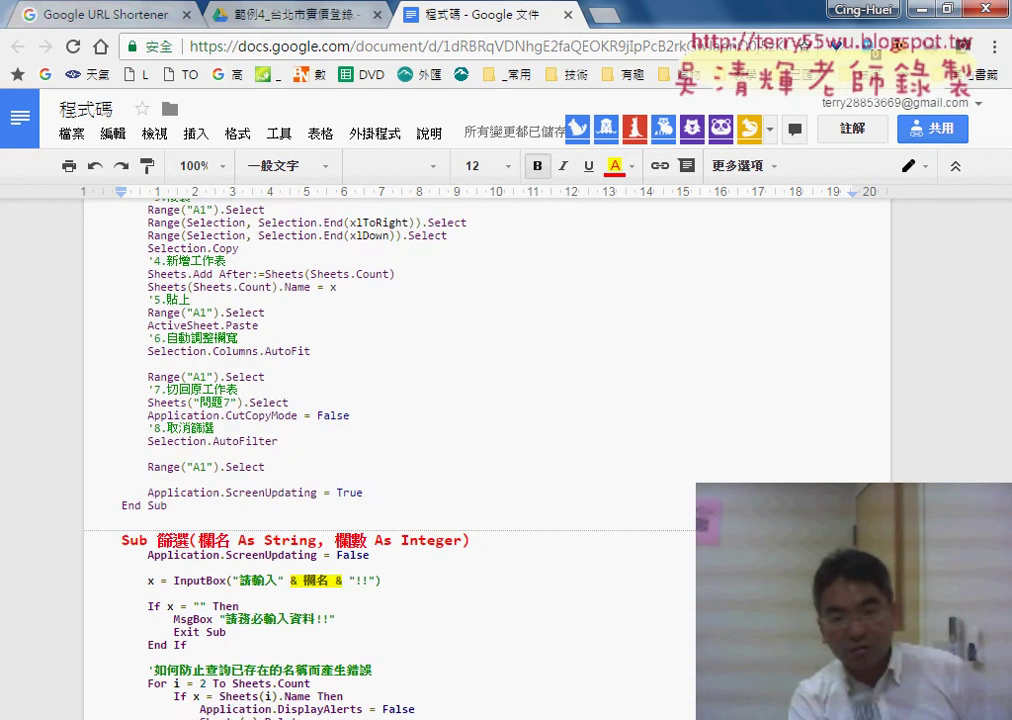
{"action": "scroll", "coordinate": [487, 450], "scroll_direction": "down", "scroll_amount": 3}
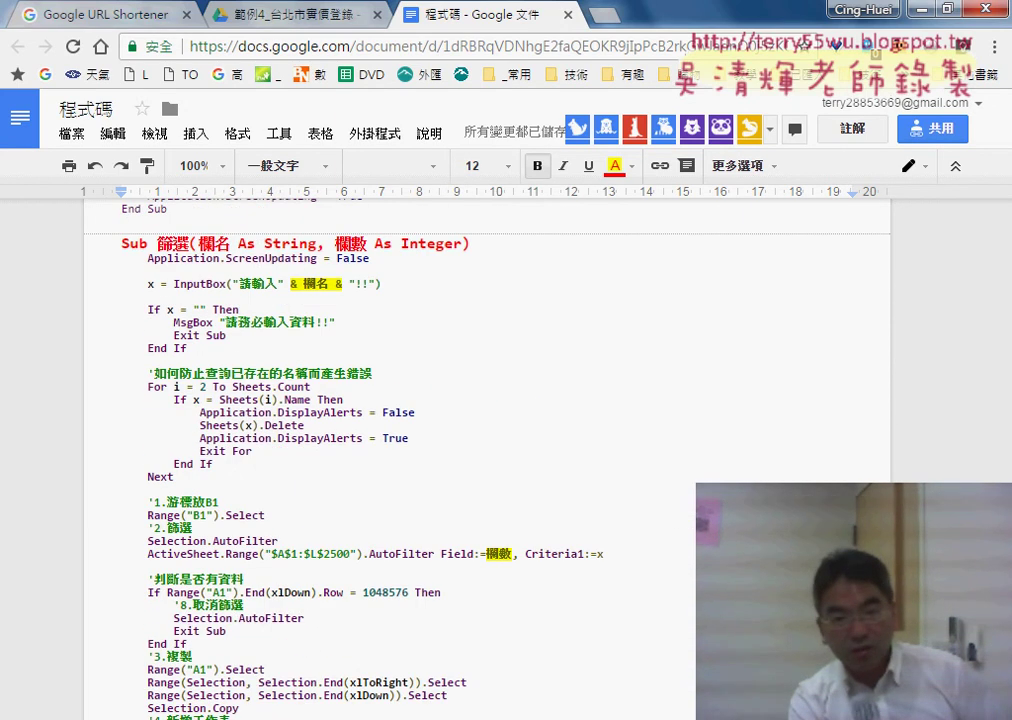
{"action": "scroll", "coordinate": [501, 389], "scroll_direction": "down", "scroll_amount": 4}
{"action": "scroll", "coordinate": [501, 389], "scroll_direction": "down", "scroll_amount": 2}
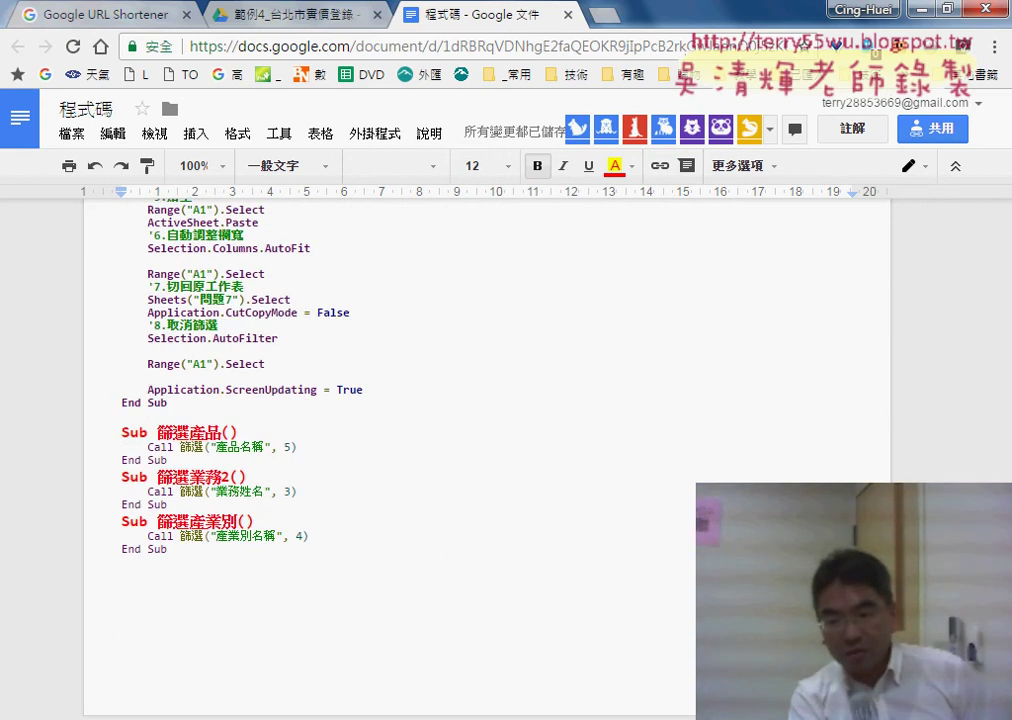
{"action": "scroll", "coordinate": [487, 450], "scroll_direction": "up", "scroll_amount": 5}
{"action": "left_click_drag", "start_coordinate": [1006, 378], "coordinate": [1000, 332]}
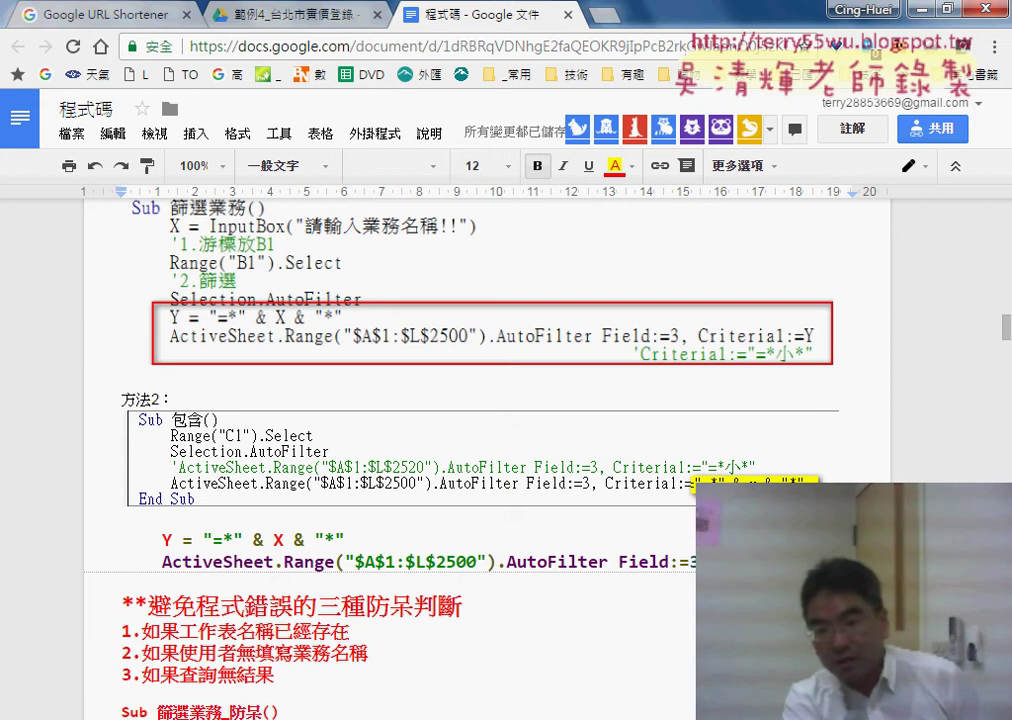
- Draw a red pen mark beside the 方法2 wildcard AutoFilter line
{"action": "left_click_drag", "start_coordinate": [656, 512], "coordinate": [664, 532]}
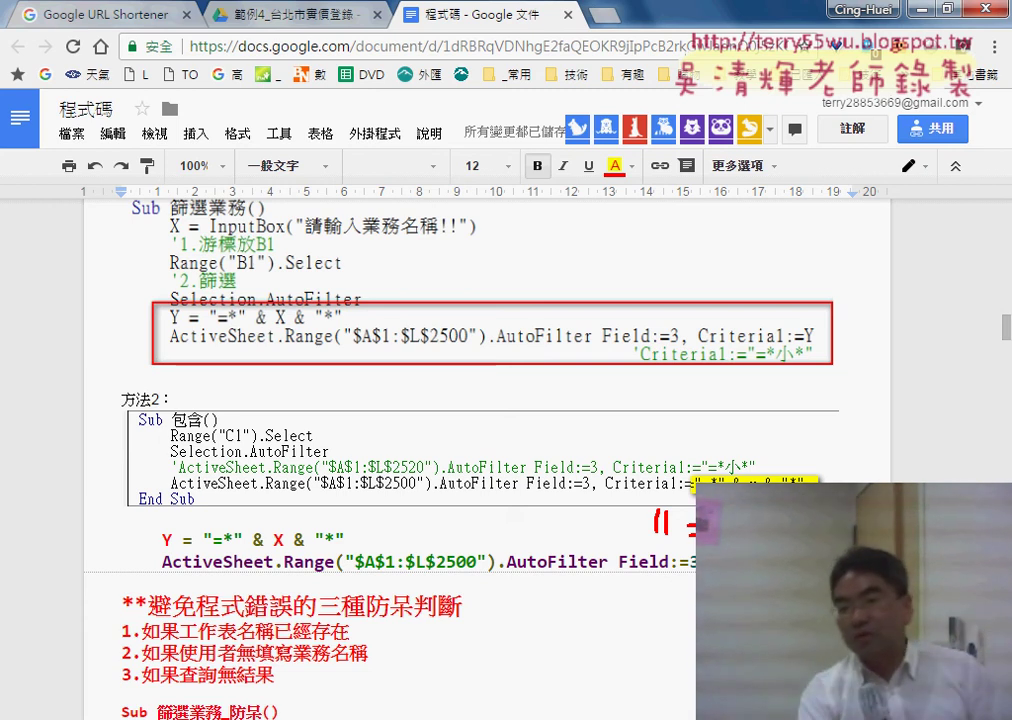
- Hand-write a red =X note above the 方法2 code block
{"action": "left_click_drag", "start_coordinate": [684, 417], "coordinate": [712, 415]}
{"action": "mouse_move", "coordinate": [684, 429]}
{"action": "left_mouse_down"}
{"action": "mouse_move", "coordinate": [768, 406]}
{"action": "mouse_move", "coordinate": [770, 441]}
{"action": "left_mouse_up"}
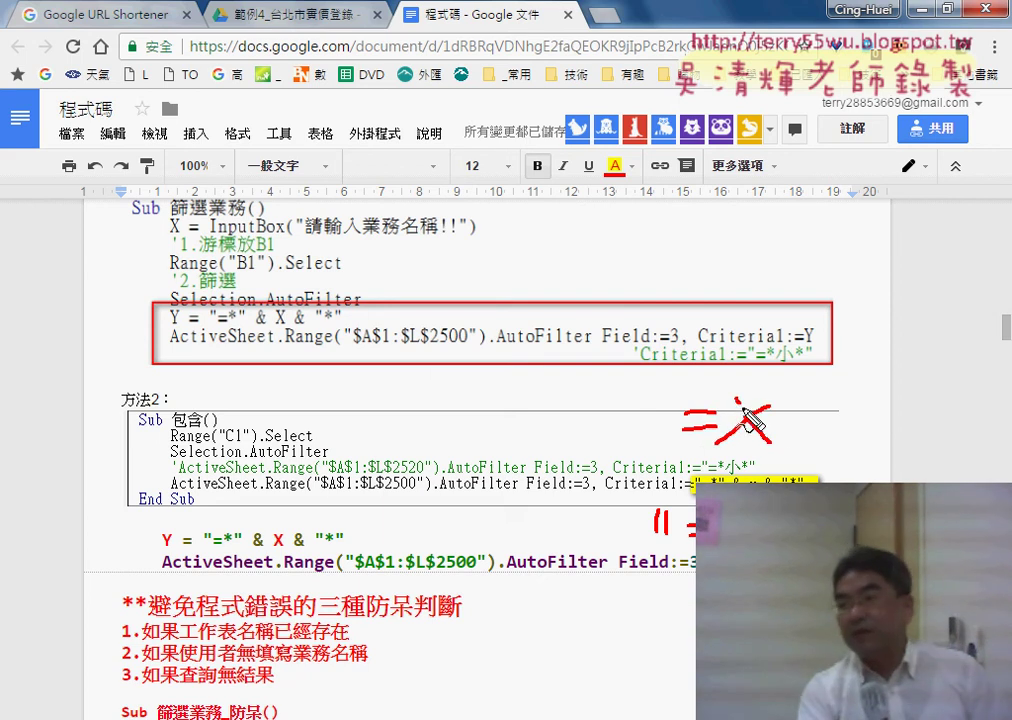